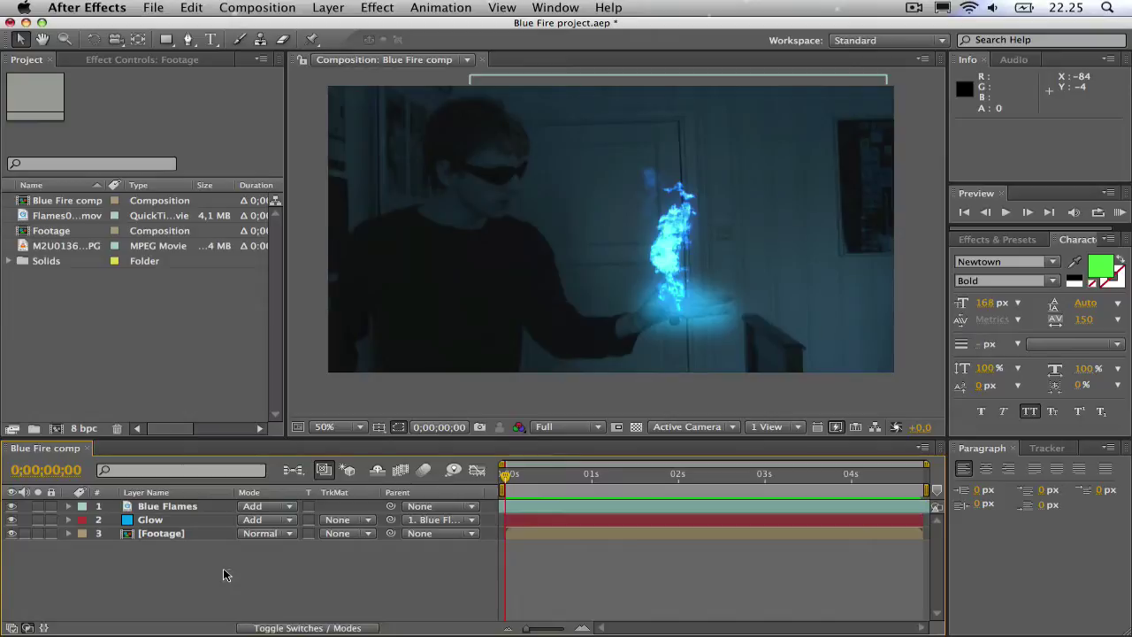
Preview the finished blue fire composition and scrub through it to inspect the fire
{"action": "key", "text": "KP_0"}
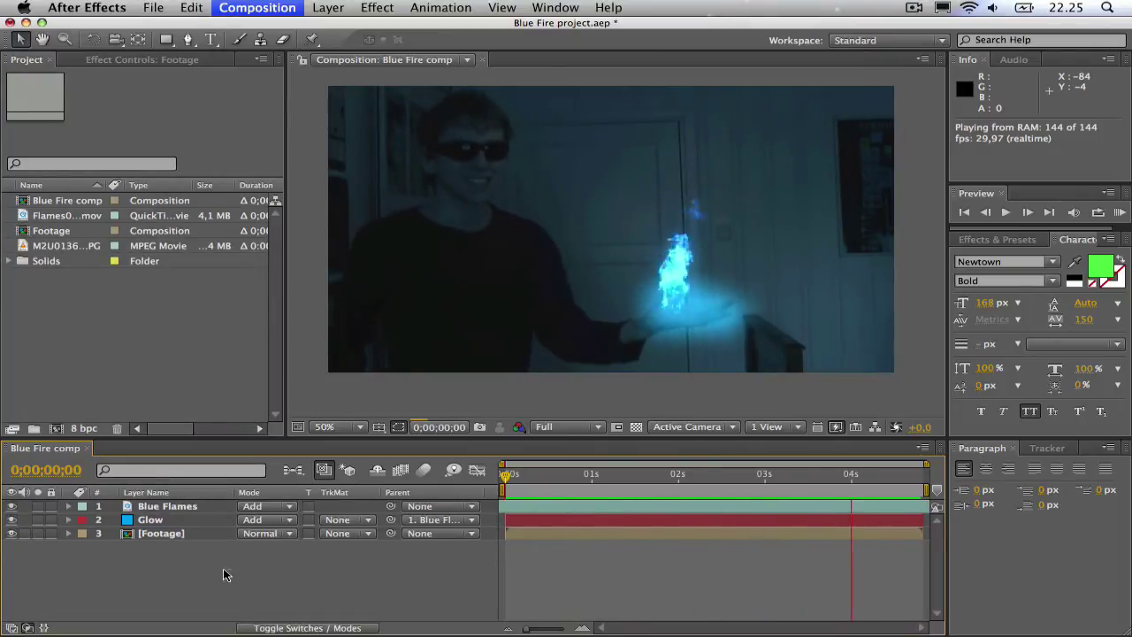
{"action": "left_click", "coordinate": [598, 500]}
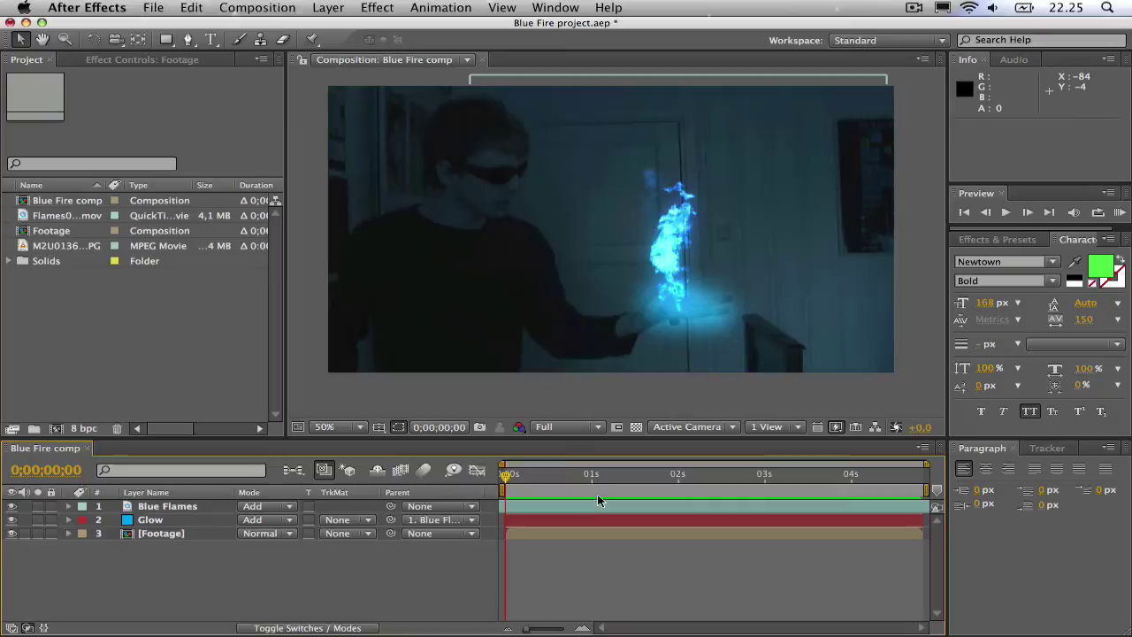
{"action": "left_click_drag", "start_coordinate": [506, 478], "coordinate": [778, 492]}
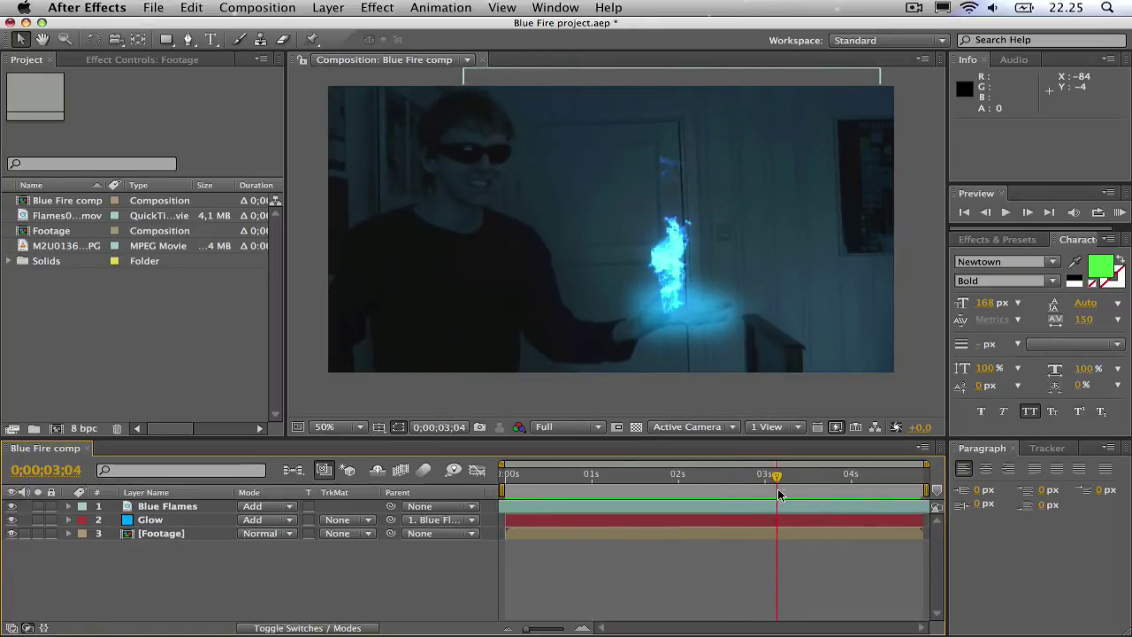
{"action": "left_click", "coordinate": [195, 355]}
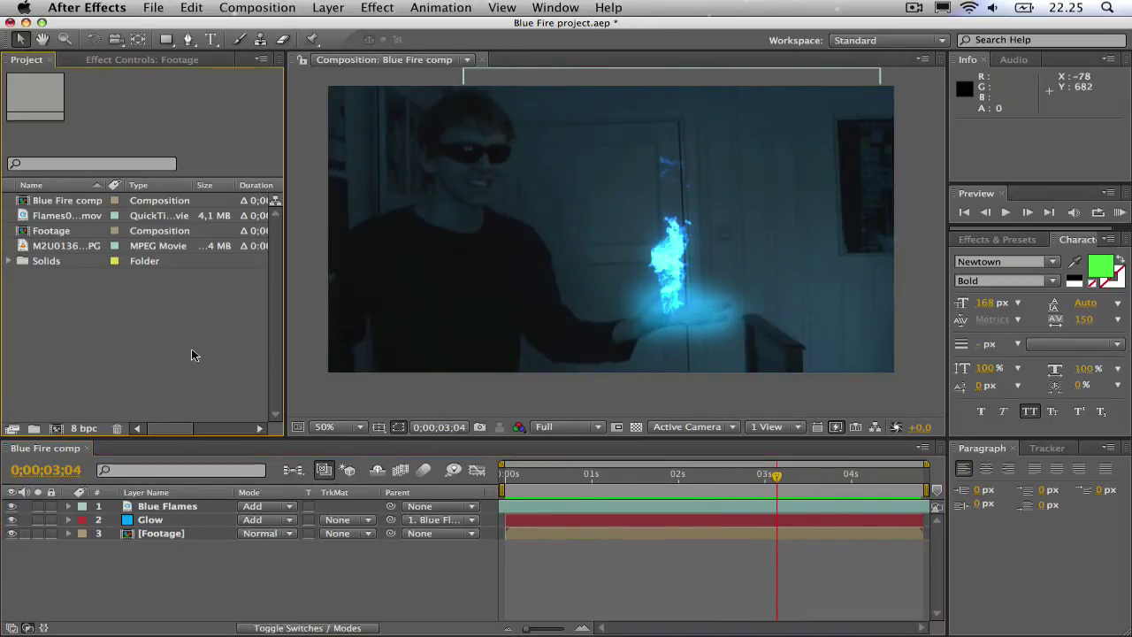
{"action": "left_click_drag", "start_coordinate": [73, 230], "coordinate": [61, 429]}
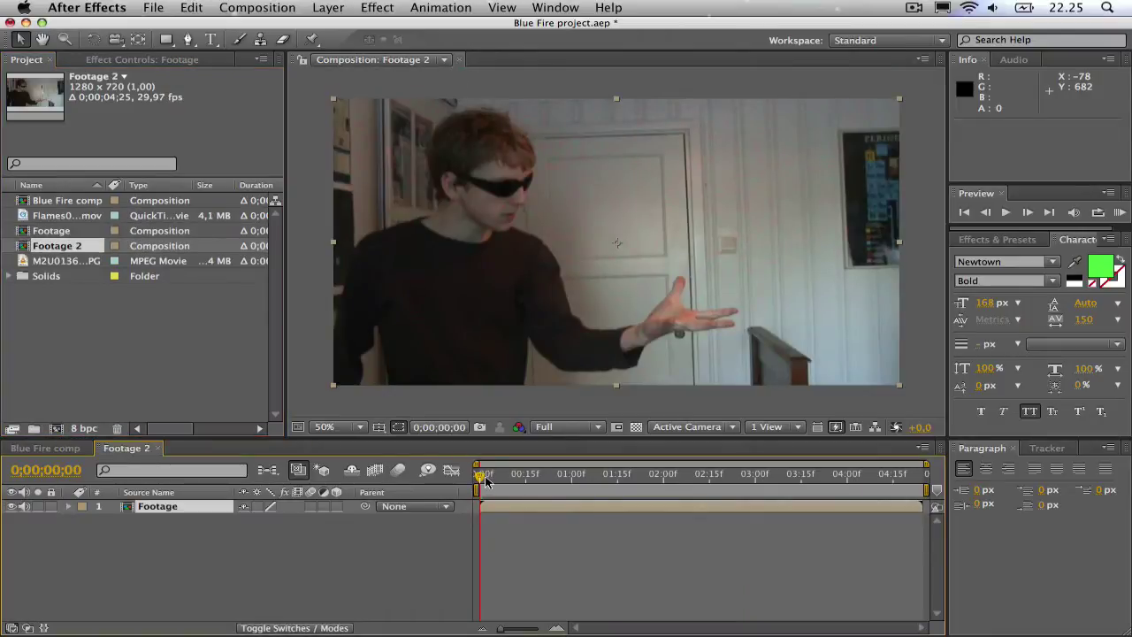
{"action": "left_click", "coordinate": [62, 217]}
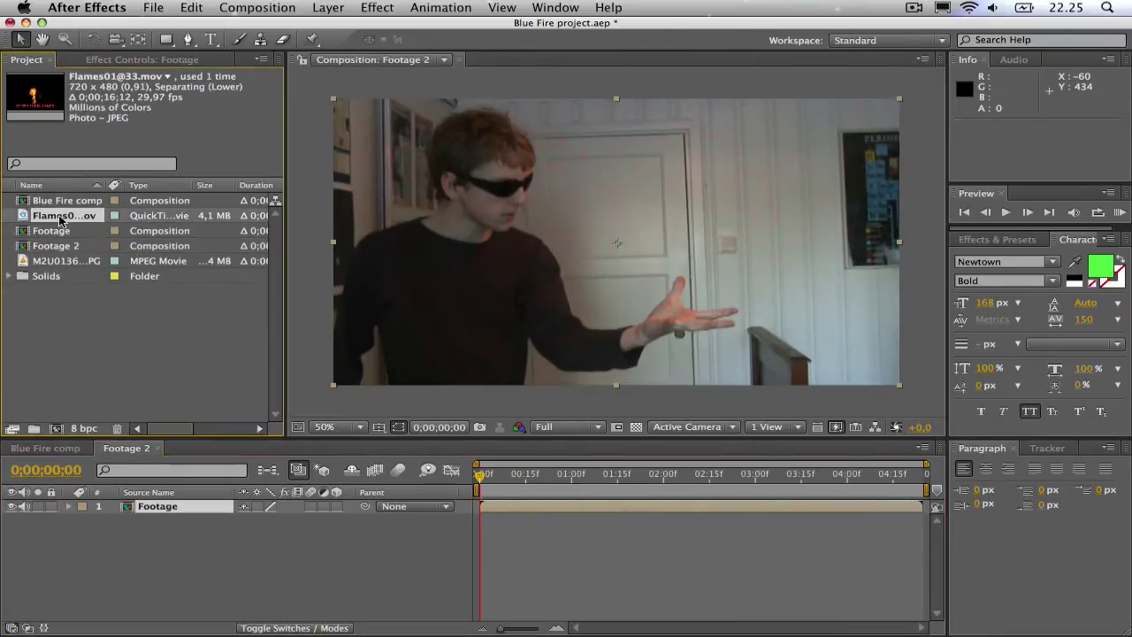
{"action": "left_click_drag", "start_coordinate": [164, 461], "coordinate": [155, 500]}
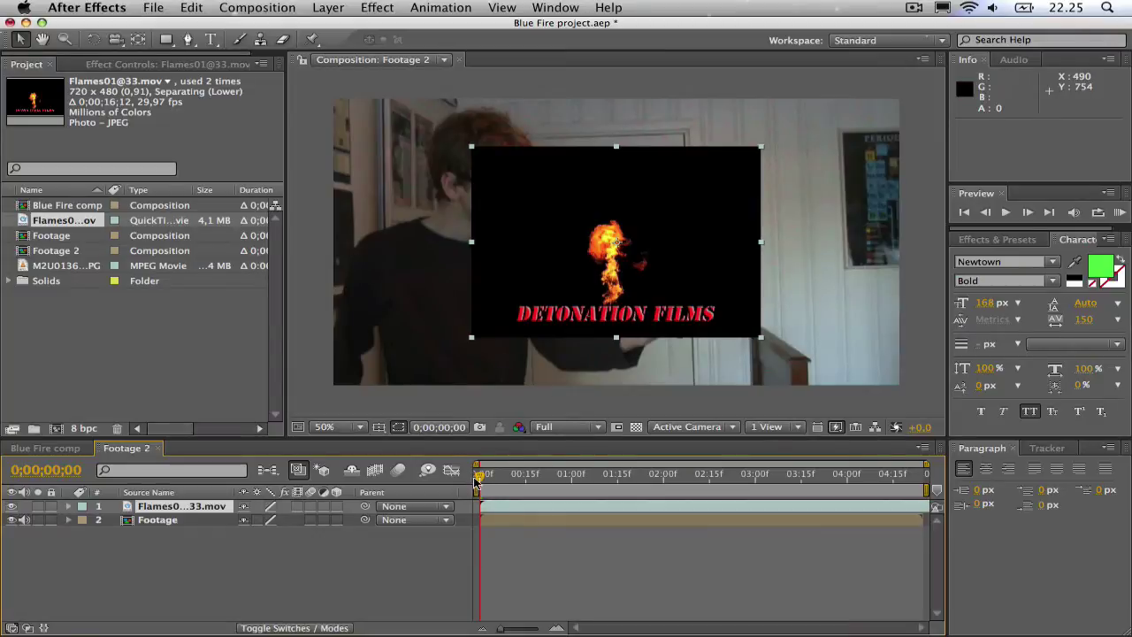
Set the Flames layer blending mode to Add to drop its black background
{"action": "key", "text": "F4"}
{"action": "left_click", "coordinate": [262, 509]}
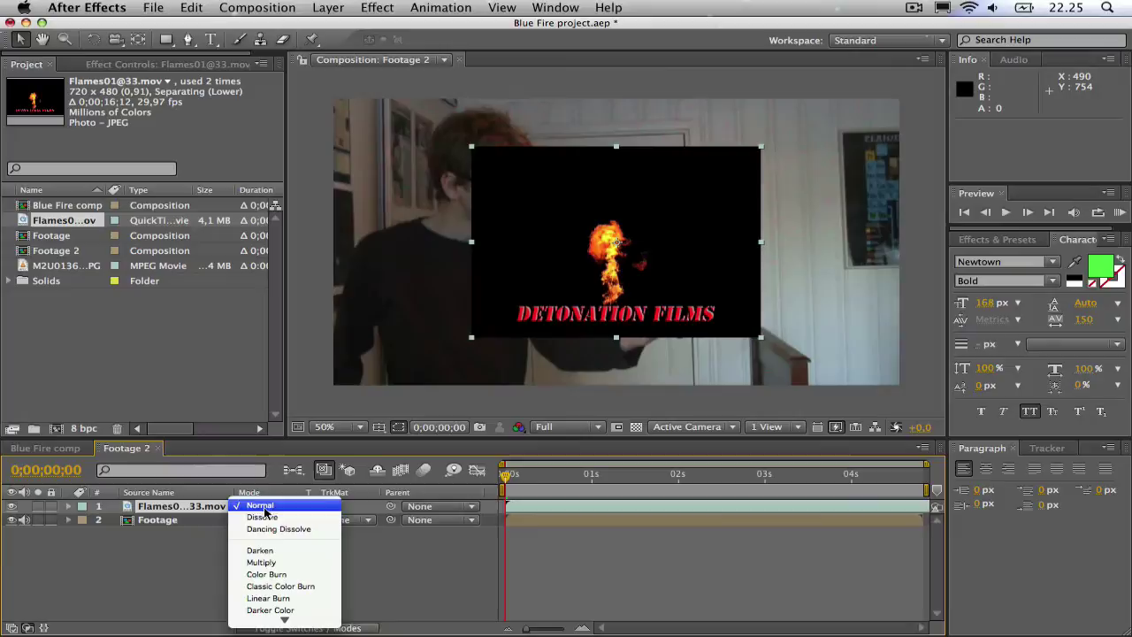
{"action": "left_click", "coordinate": [255, 524]}
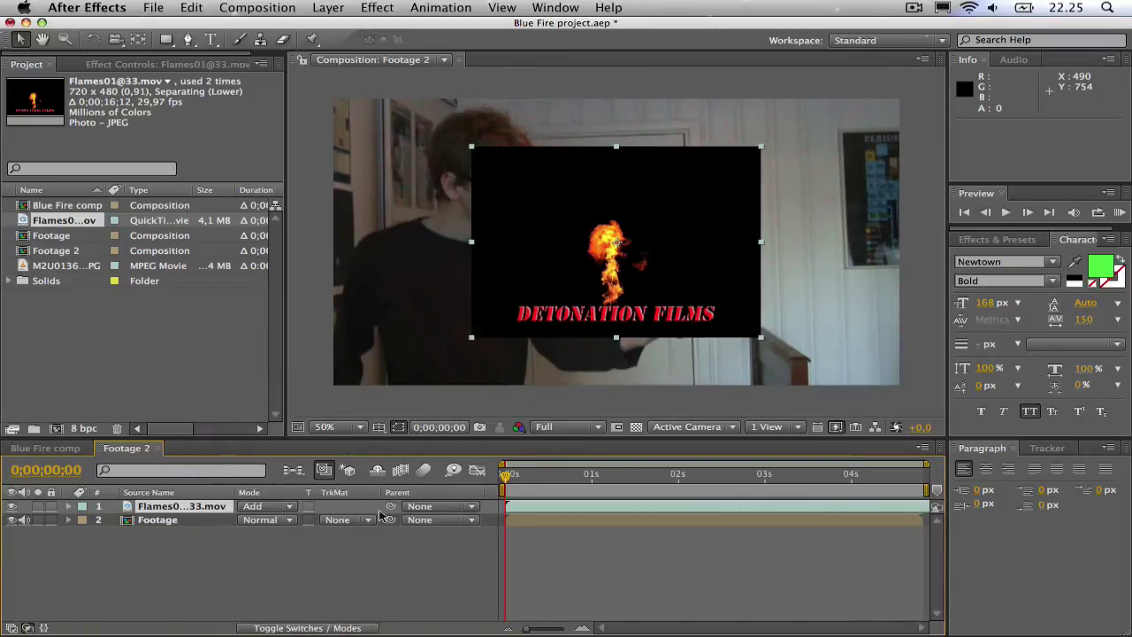
Slide the flame clip earlier in time so the title card no longer plays
{"action": "left_click_drag", "start_coordinate": [838, 511], "coordinate": [449, 519]}
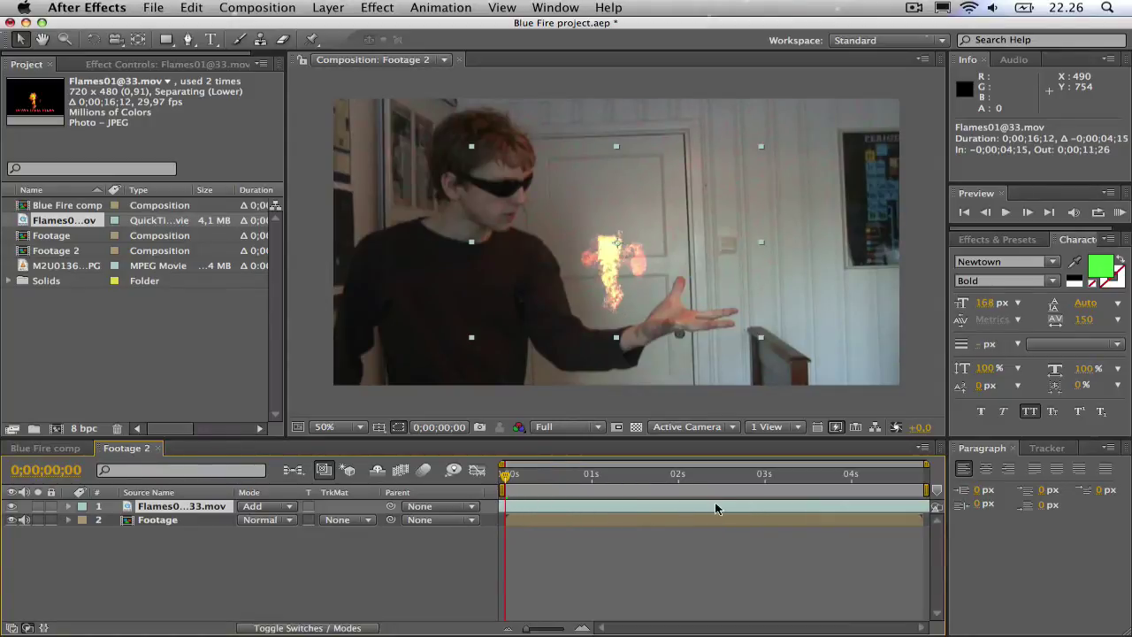
{"action": "left_click_drag", "start_coordinate": [716, 509], "coordinate": [414, 505]}
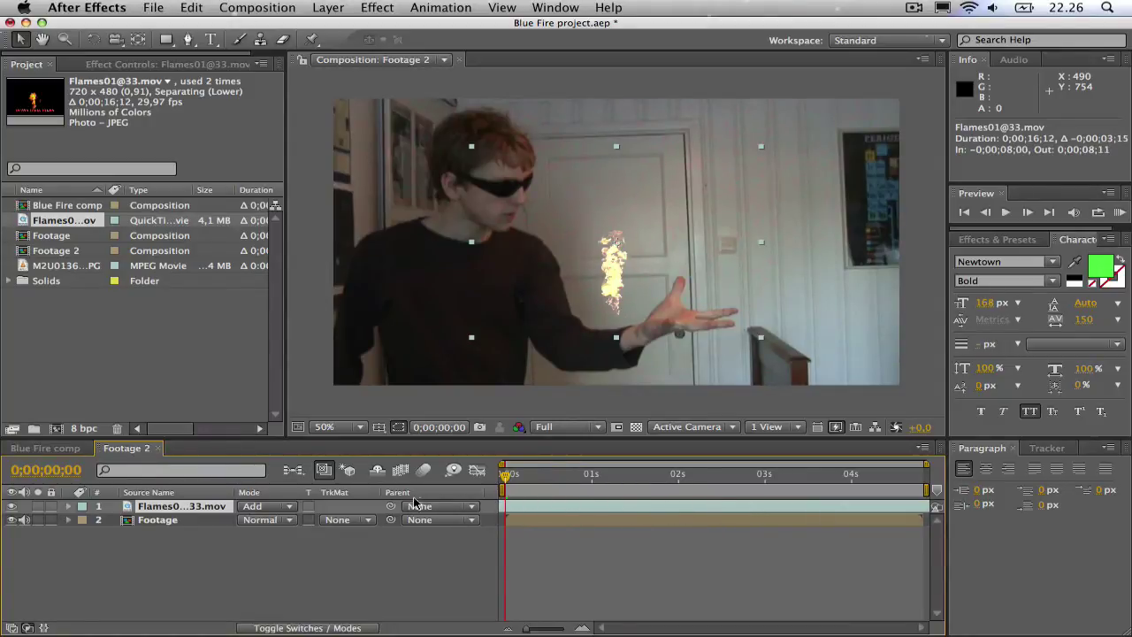
{"action": "left_click_drag", "start_coordinate": [640, 506], "coordinate": [682, 503]}
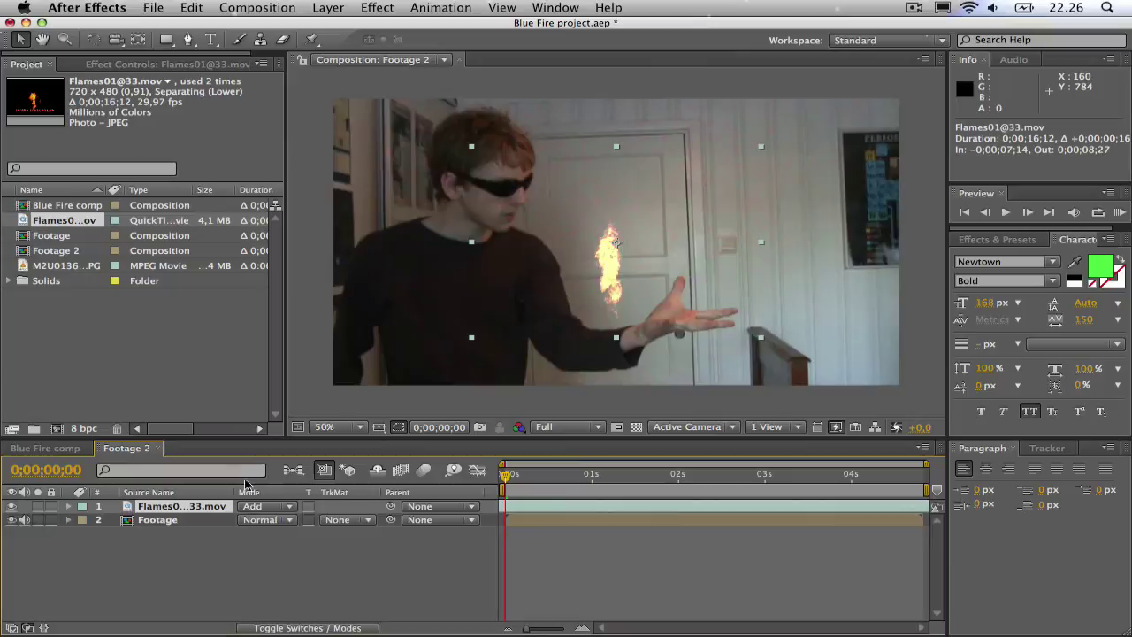
Scale the flame layer to about 127% and move it onto the man's open palm
{"action": "key", "text": "s"}
{"action": "left_click_drag", "start_coordinate": [259, 520], "coordinate": [289, 510]}
{"action": "left_click_drag", "start_coordinate": [566, 276], "coordinate": [633, 266]}
{"action": "left_click_drag", "start_coordinate": [252, 519], "coordinate": [283, 517]}
{"action": "left_click_drag", "start_coordinate": [609, 277], "coordinate": [602, 271]}
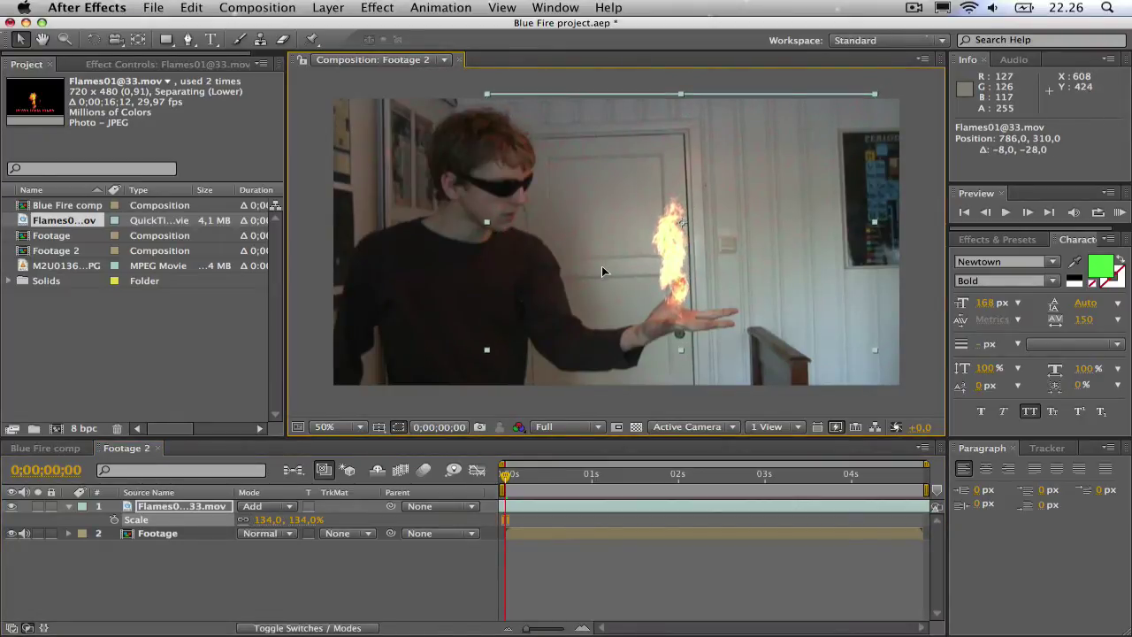
{"action": "left_click_drag", "start_coordinate": [258, 519], "coordinate": [248, 520]}
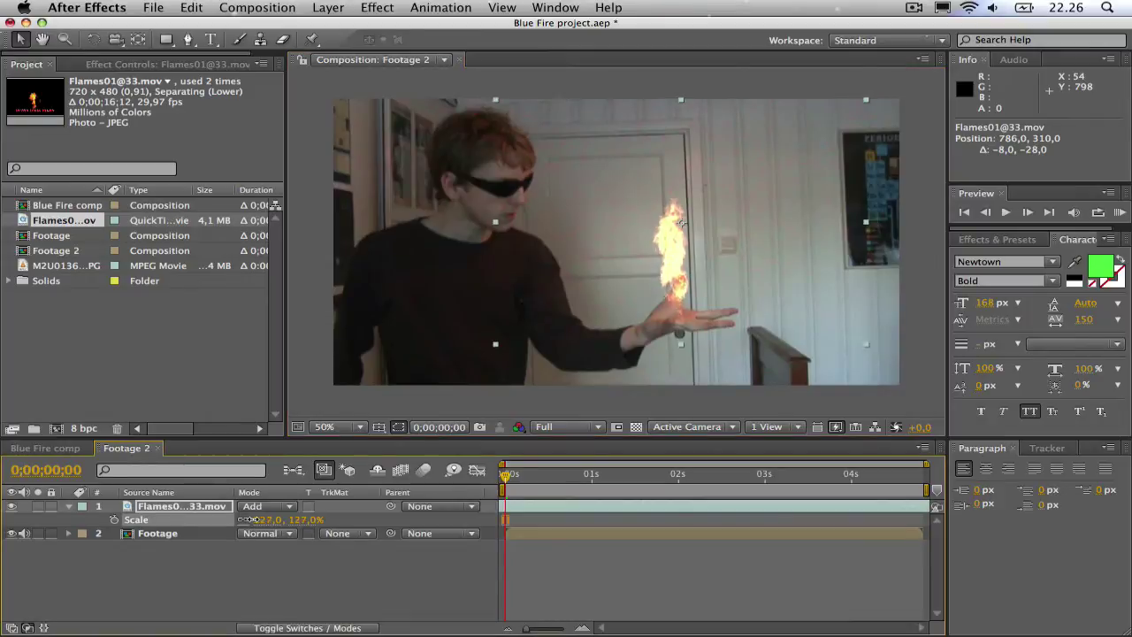
Start Position keyframes with the flame on the palm, following the hand through frame 25
{"action": "left_click_drag", "start_coordinate": [691, 190], "coordinate": [693, 187]}
{"action": "key", "text": "p"}
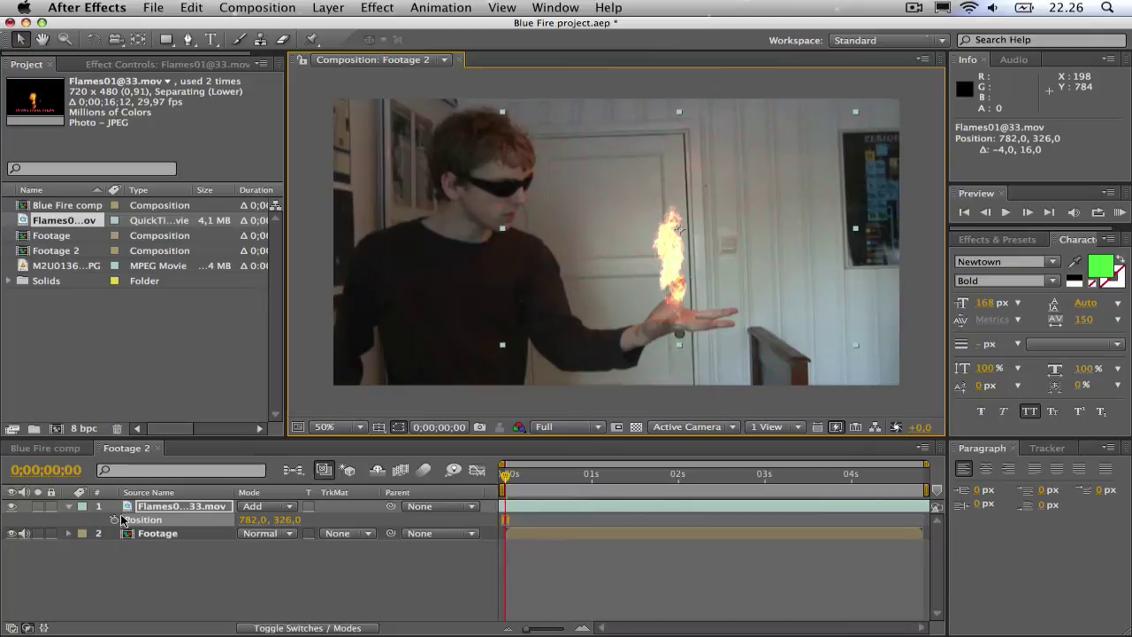
{"action": "left_click", "coordinate": [114, 520]}
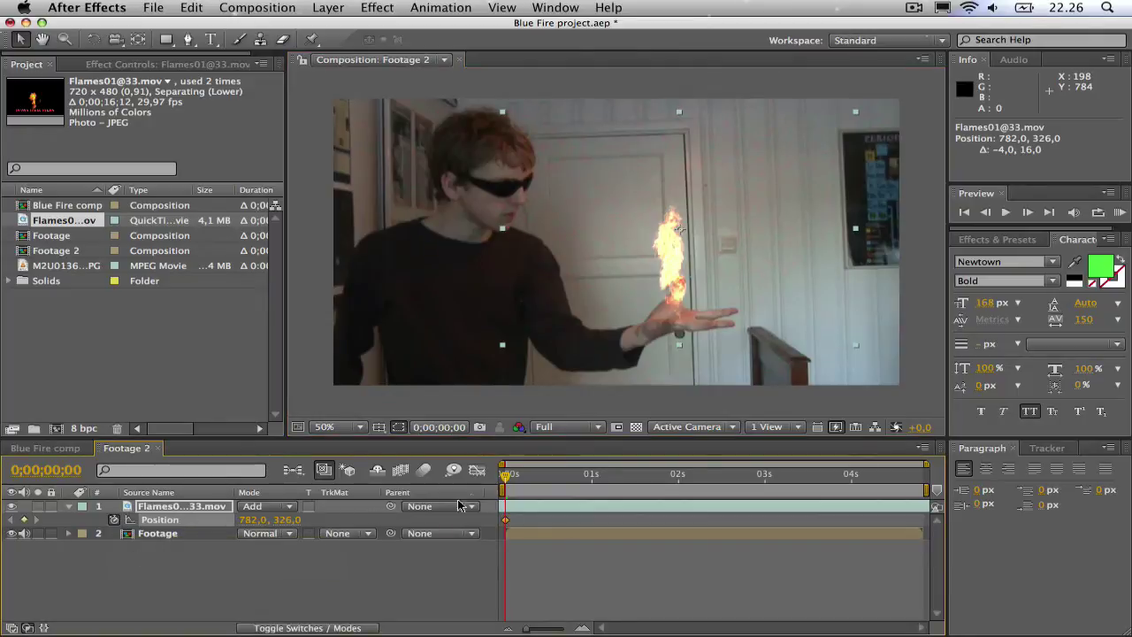
{"action": "left_click_drag", "start_coordinate": [507, 478], "coordinate": [539, 475]}
{"action": "left_click_drag", "start_coordinate": [666, 248], "coordinate": [664, 259]}
{"action": "key", "text": "space"}
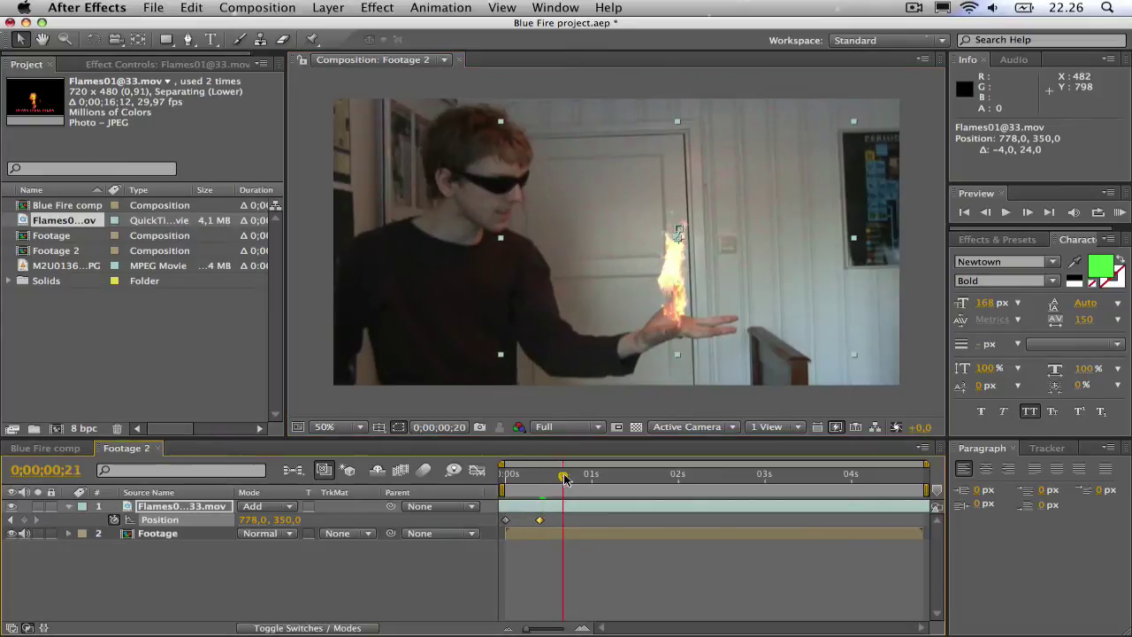
{"action": "left_click_drag", "start_coordinate": [650, 315], "coordinate": [647, 314]}
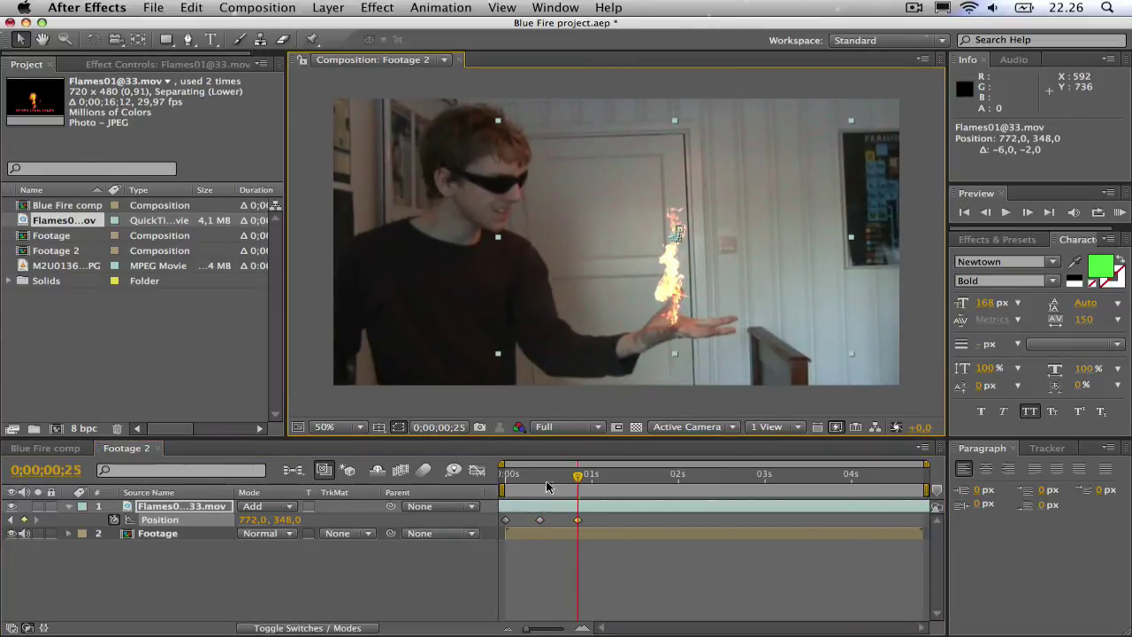
Keyframe the flame onto the hand at 01;08, 01;22, 02;04 and 02;15
{"action": "left_click", "coordinate": [583, 478]}
{"action": "left_click_drag", "start_coordinate": [597, 478], "coordinate": [615, 477]}
{"action": "left_click_drag", "start_coordinate": [630, 328], "coordinate": [633, 324]}
{"action": "left_click_drag", "start_coordinate": [615, 476], "coordinate": [657, 477]}
{"action": "left_click_drag", "start_coordinate": [639, 308], "coordinate": [637, 318]}
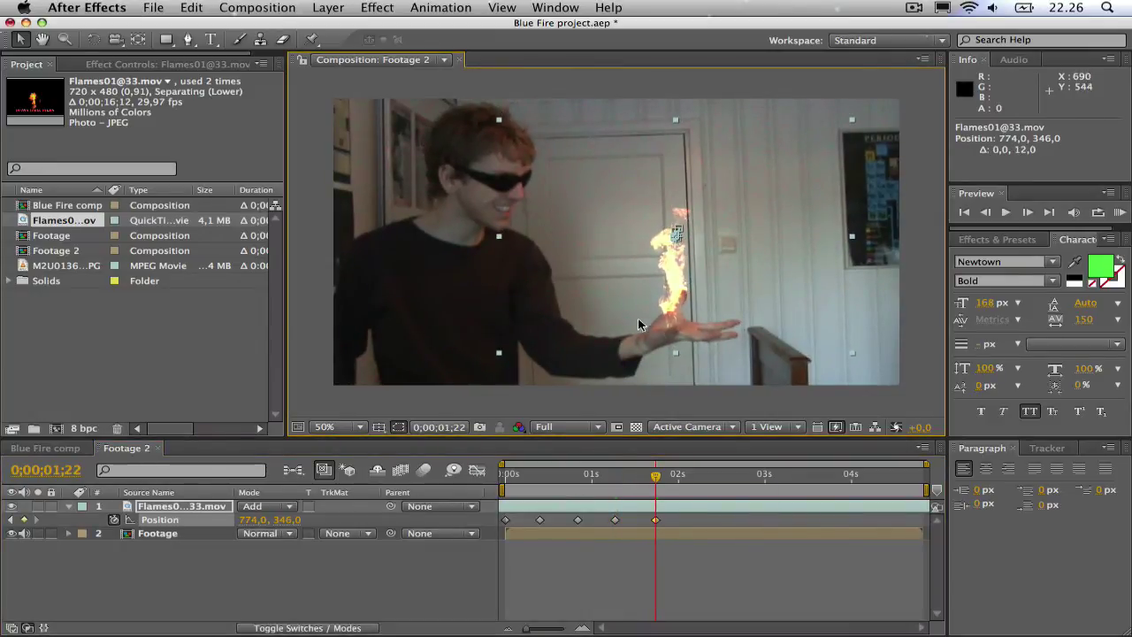
{"action": "left_click_drag", "start_coordinate": [657, 489], "coordinate": [689, 477]}
{"action": "left_click_drag", "start_coordinate": [636, 312], "coordinate": [632, 314]}
{"action": "left_click_drag", "start_coordinate": [690, 476], "coordinate": [722, 475]}
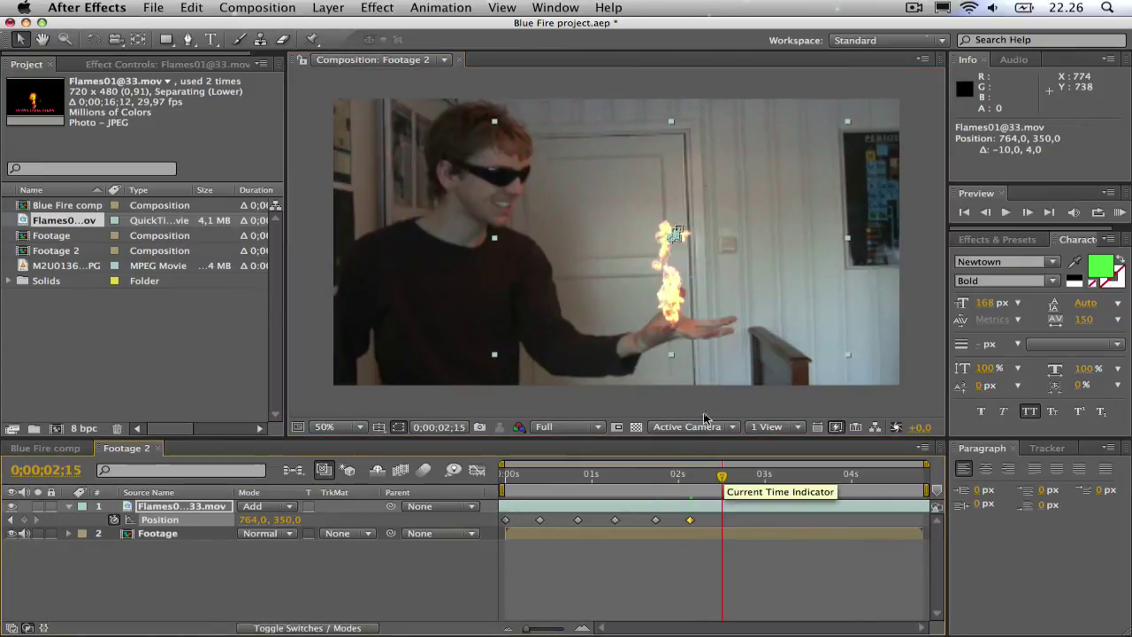
{"action": "left_click_drag", "start_coordinate": [640, 327], "coordinate": [639, 322]}
Track the flame to the hand at 02;29, 03;10 and 03;23, undoing an accidental footage move
{"action": "left_click_drag", "start_coordinate": [721, 474], "coordinate": [747, 469]}
{"action": "left_click_drag", "start_coordinate": [642, 362], "coordinate": [643, 353]}
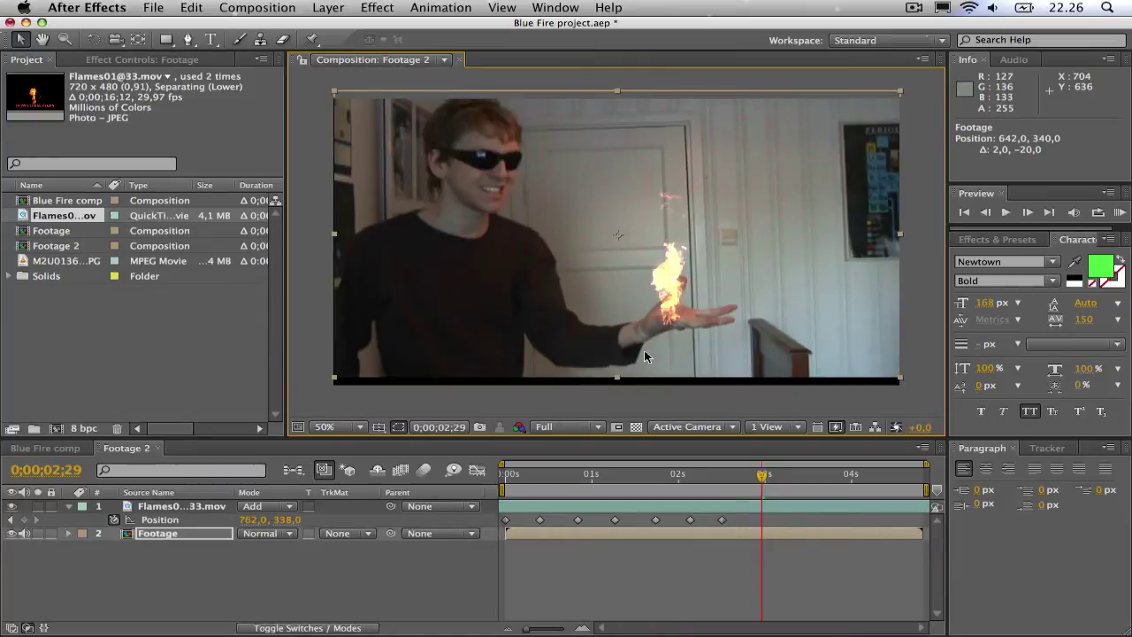
{"action": "key", "text": "super+z"}
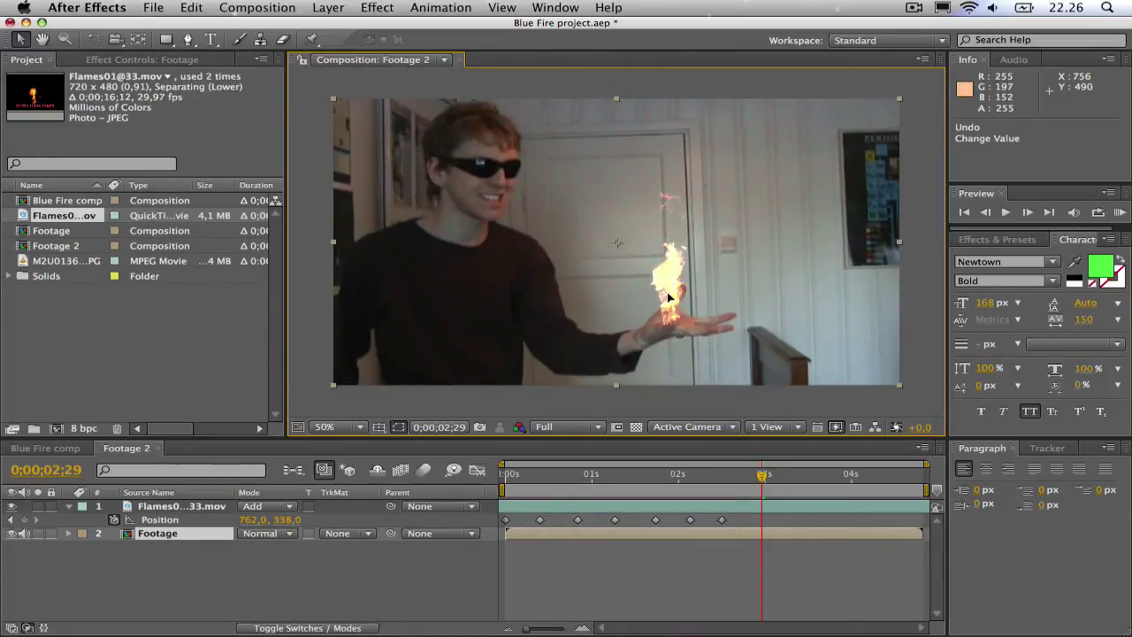
{"action": "left_click_drag", "start_coordinate": [650, 294], "coordinate": [651, 289]}
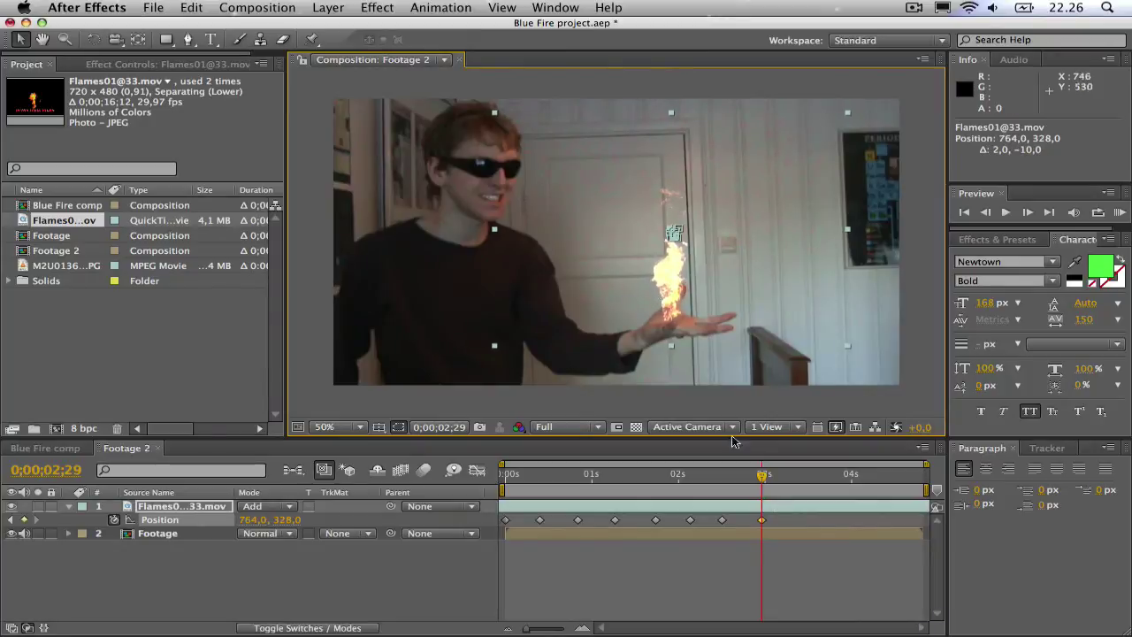
{"action": "left_click", "coordinate": [785, 473]}
{"action": "left_click_drag", "start_coordinate": [785, 473], "coordinate": [793, 473]}
{"action": "left_click_drag", "start_coordinate": [642, 315], "coordinate": [646, 324]}
{"action": "left_click_drag", "start_coordinate": [794, 473], "coordinate": [831, 473]}
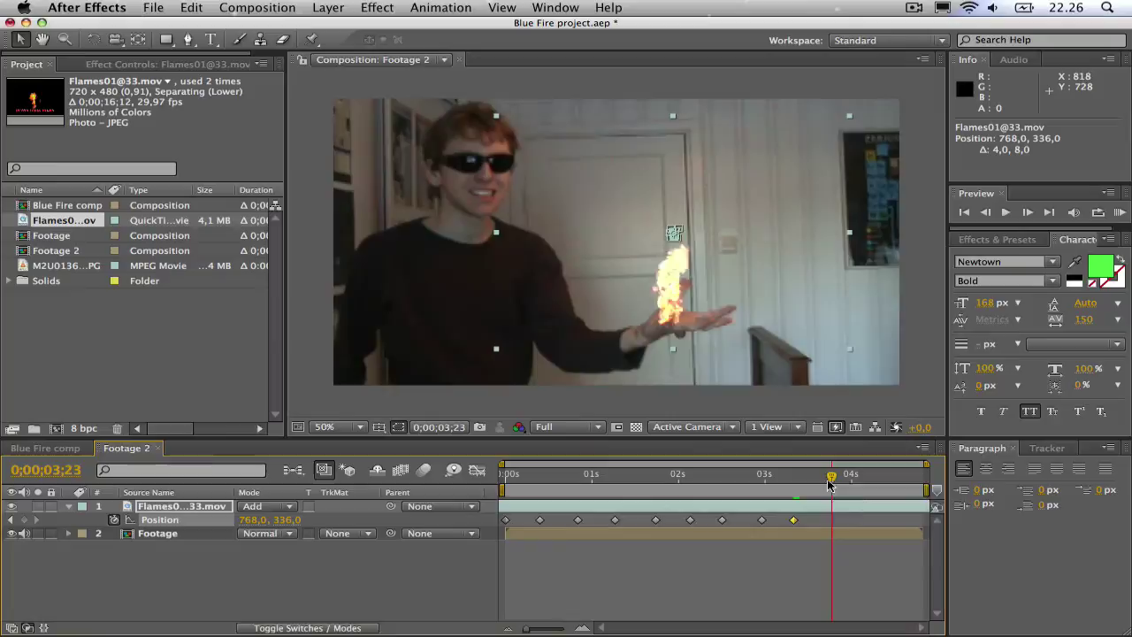
{"action": "left_click_drag", "start_coordinate": [673, 349], "coordinate": [660, 311]}
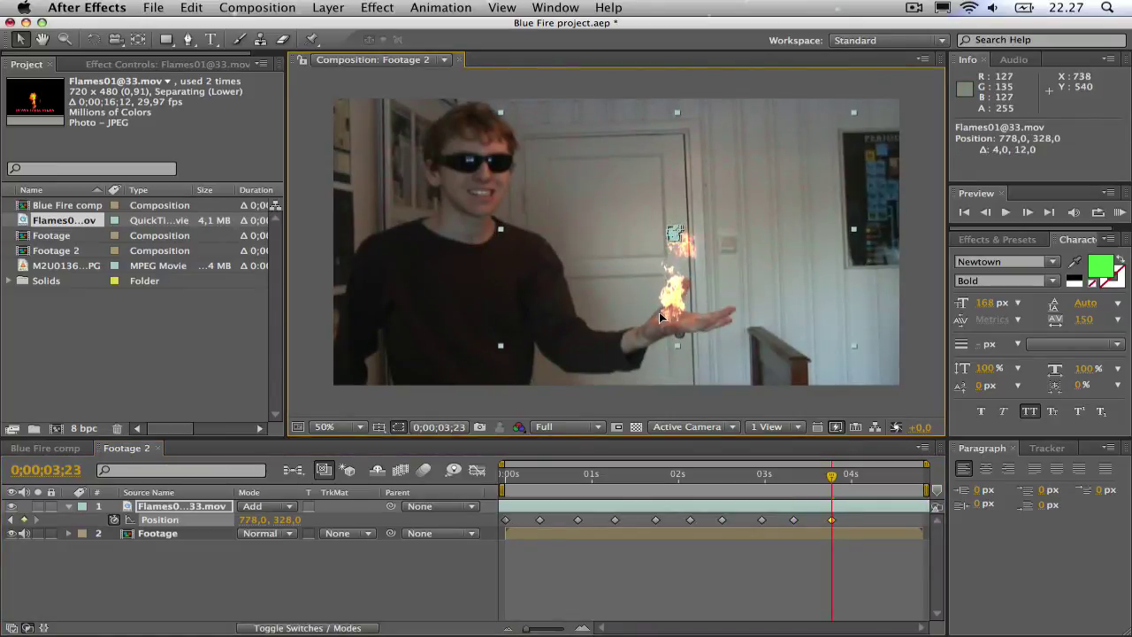
Continue keyframing the flame's position on the hand through the final frame 04;24
{"action": "left_click", "coordinate": [825, 474]}
{"action": "left_click", "coordinate": [873, 477]}
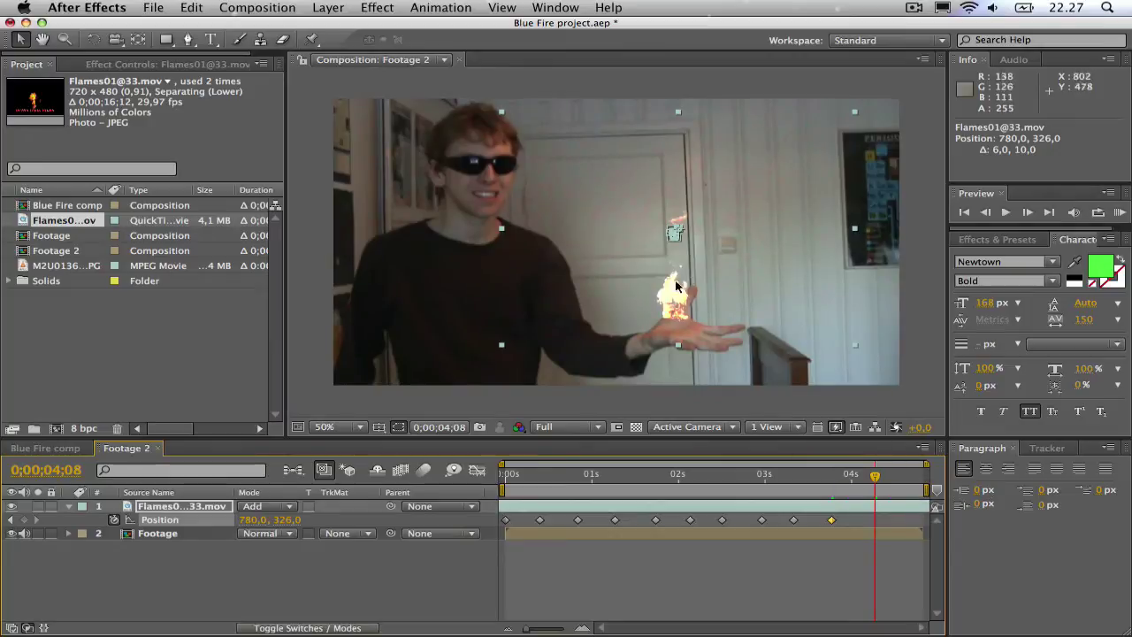
{"action": "left_click_drag", "start_coordinate": [664, 280], "coordinate": [673, 293]}
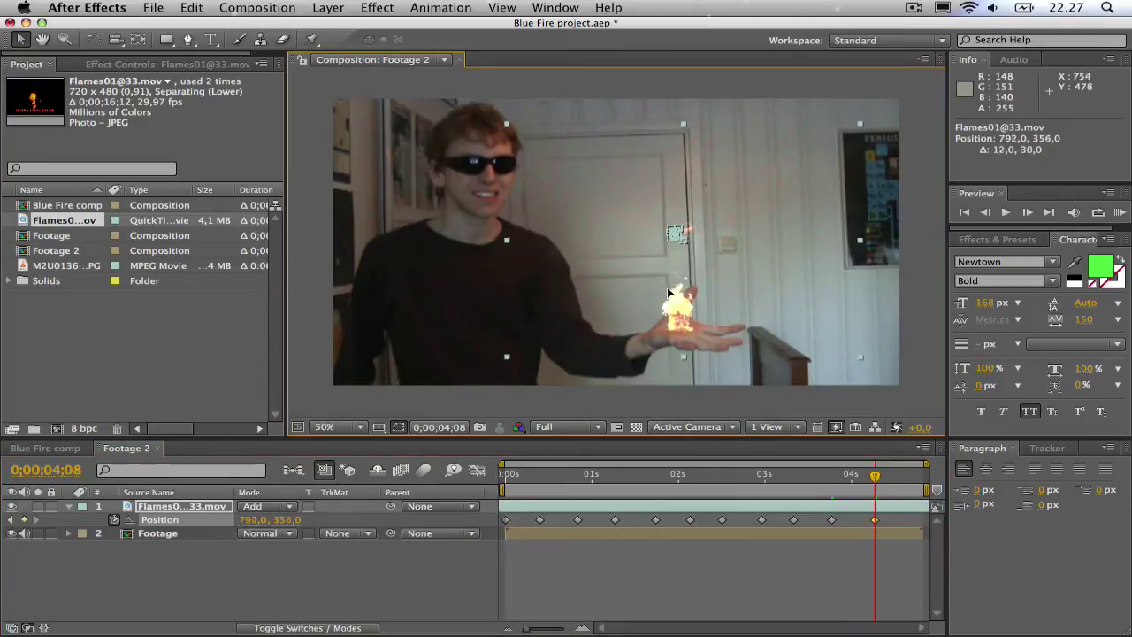
{"action": "left_click", "coordinate": [909, 479]}
{"action": "left_click_drag", "start_coordinate": [664, 298], "coordinate": [669, 299]}
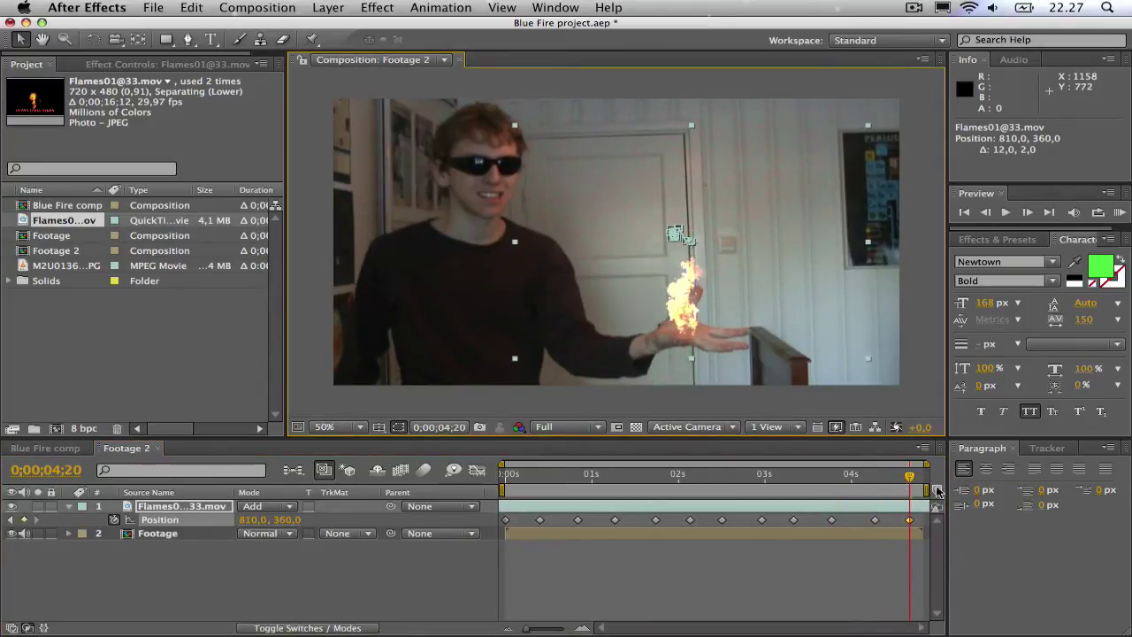
{"action": "left_click", "coordinate": [907, 477]}
{"action": "left_click_drag", "start_coordinate": [910, 476], "coordinate": [921, 476]}
{"action": "left_click_drag", "start_coordinate": [693, 304], "coordinate": [694, 306]}
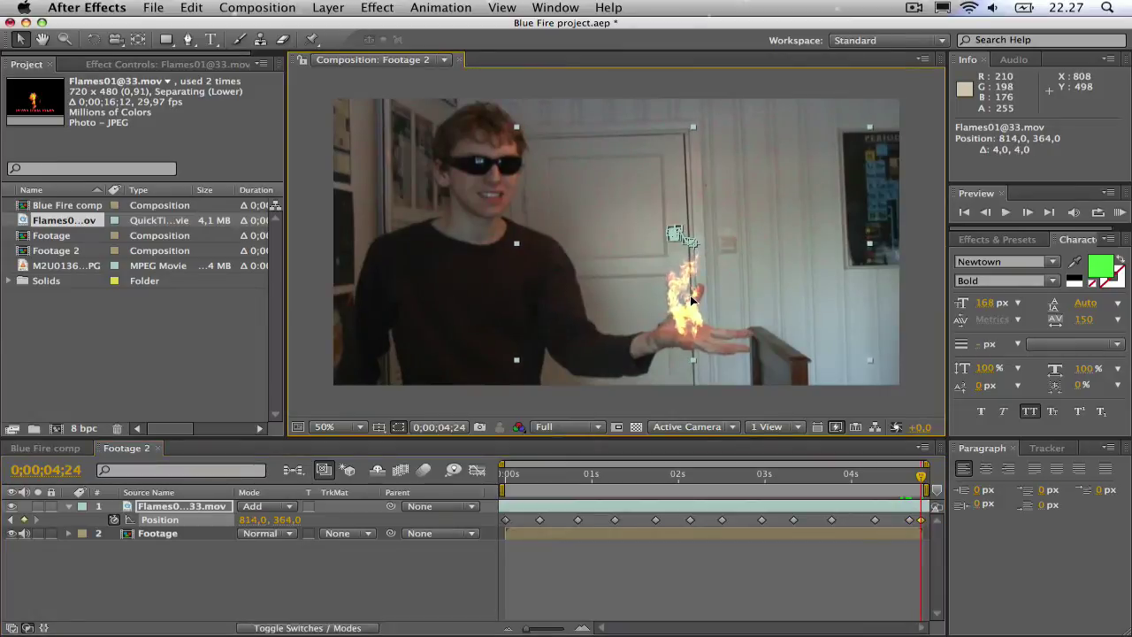
{"action": "left_click_drag", "start_coordinate": [920, 475], "coordinate": [851, 483]}
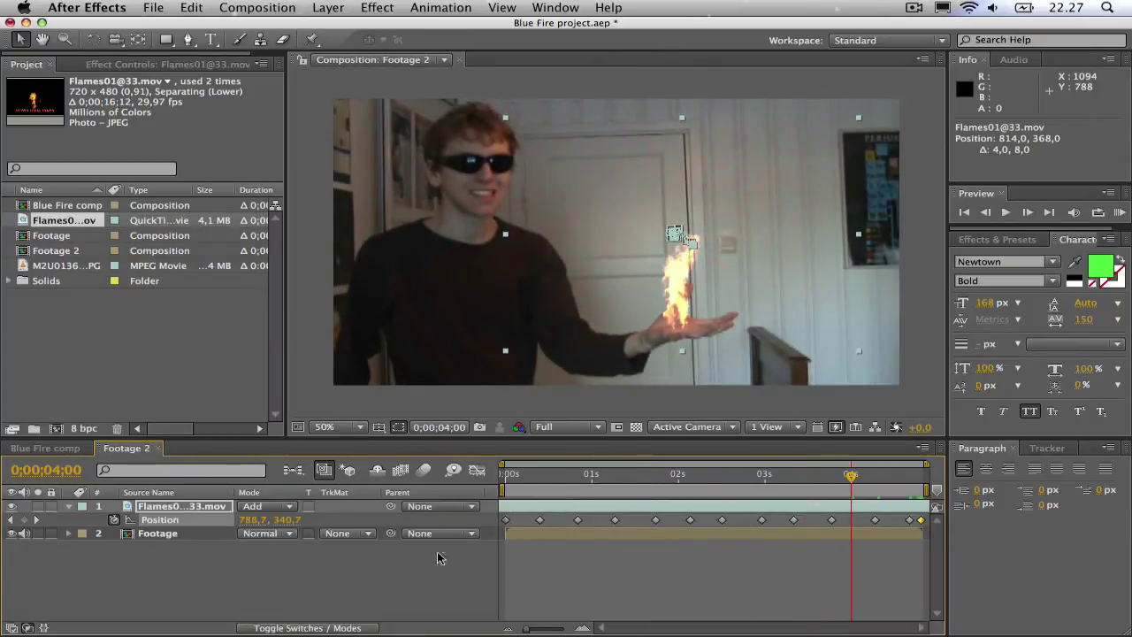
{"action": "left_click", "coordinate": [383, 580]}
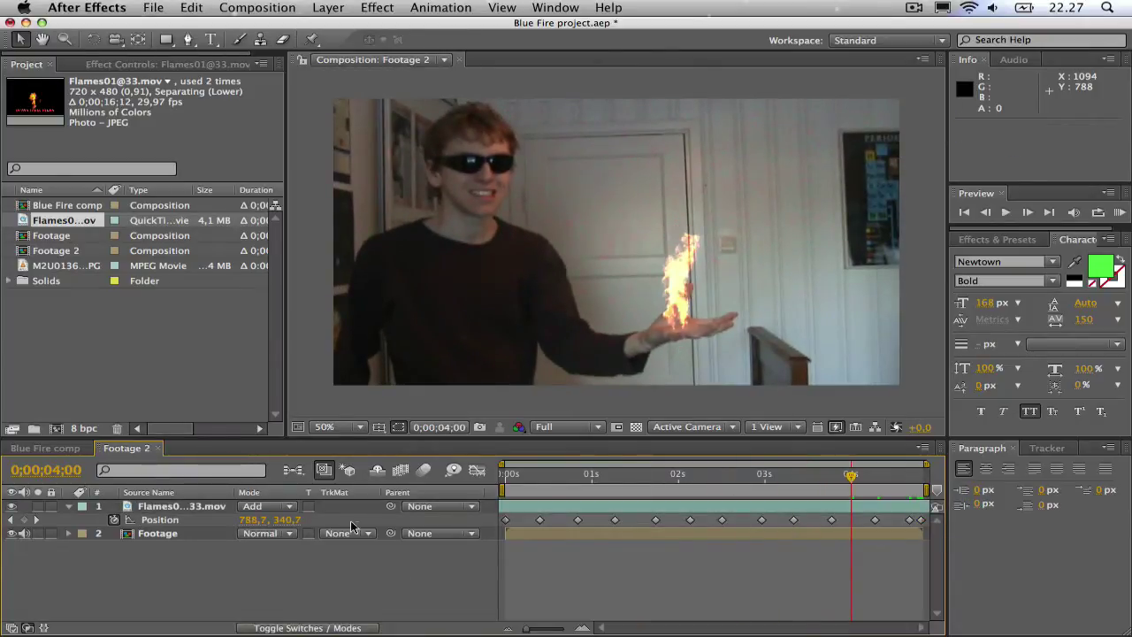
{"action": "left_click", "coordinate": [165, 507]}
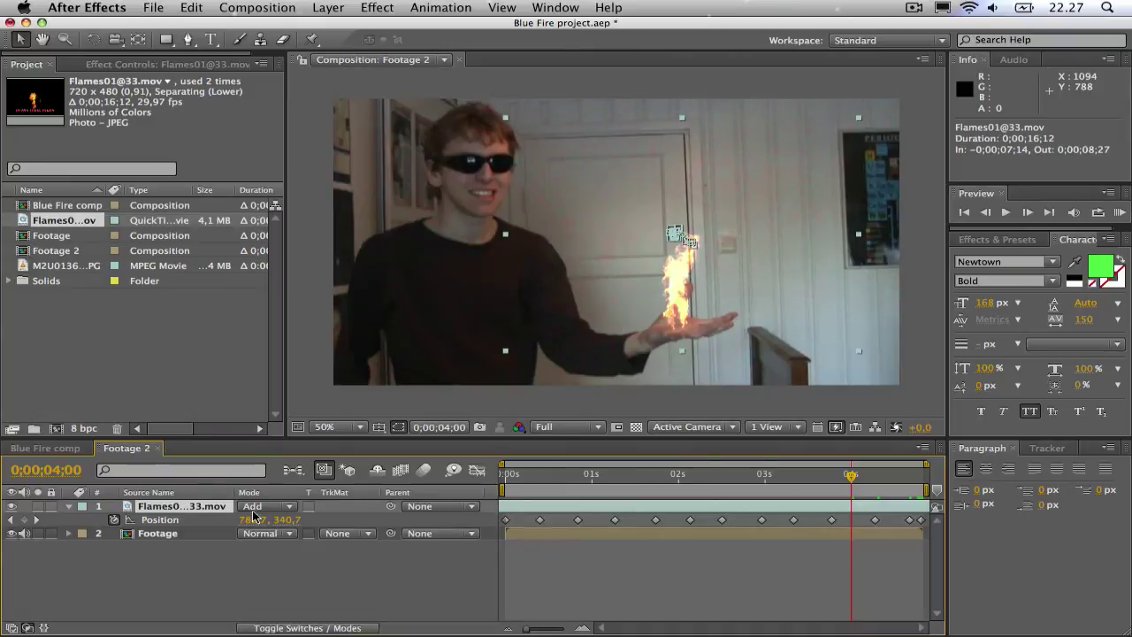
{"action": "left_click", "coordinate": [997, 239]}
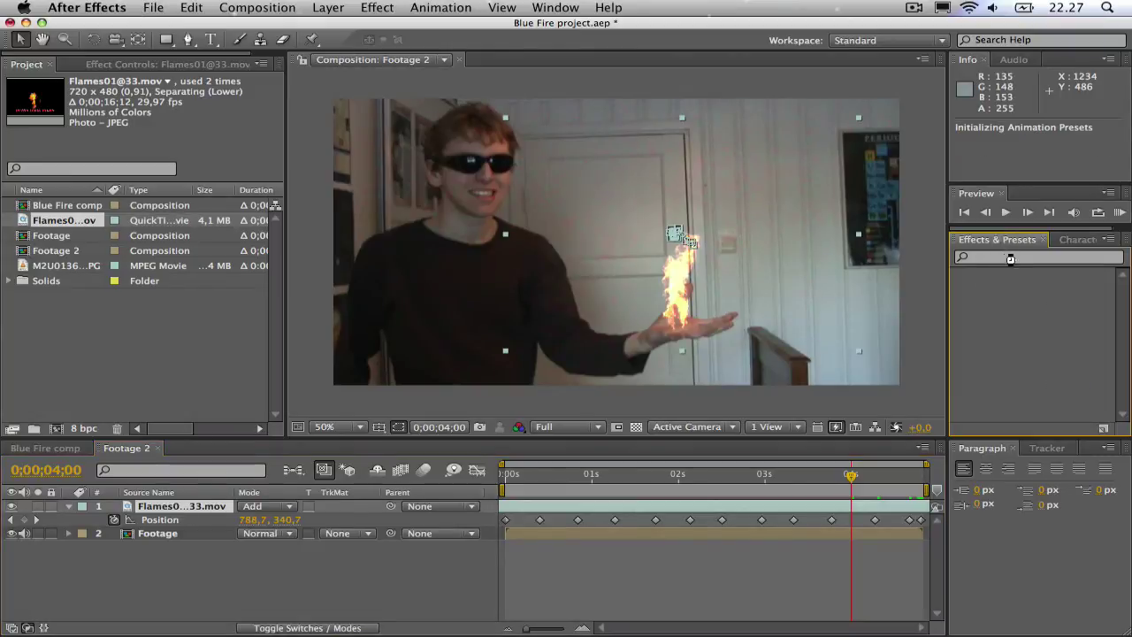
{"action": "left_click", "coordinate": [1000, 257]}
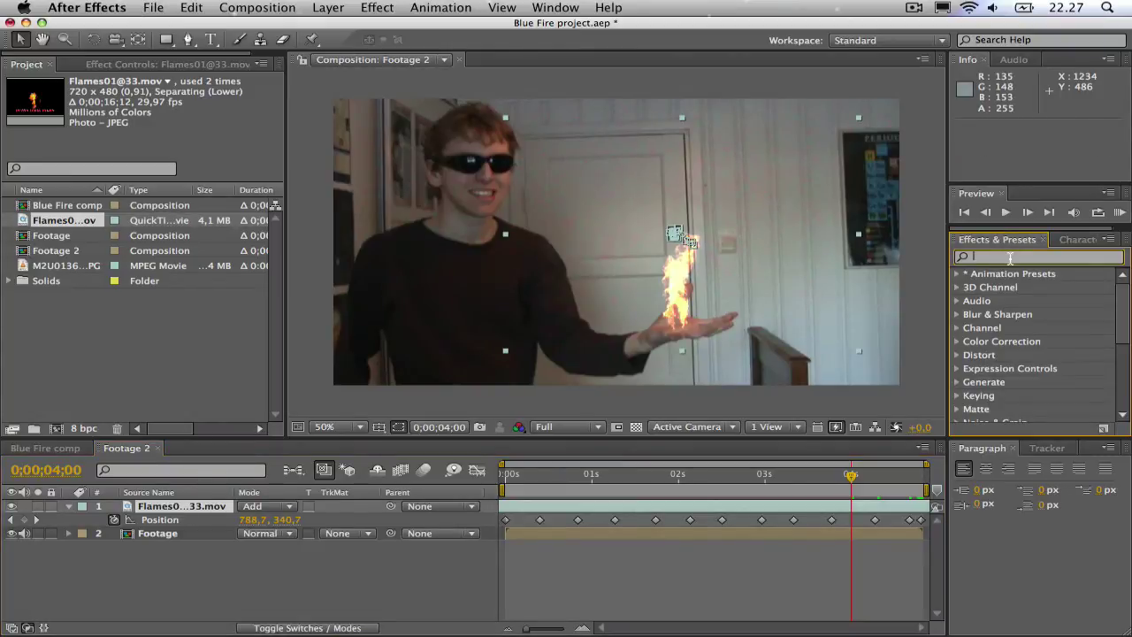
{"action": "type", "text": "cc toner"}
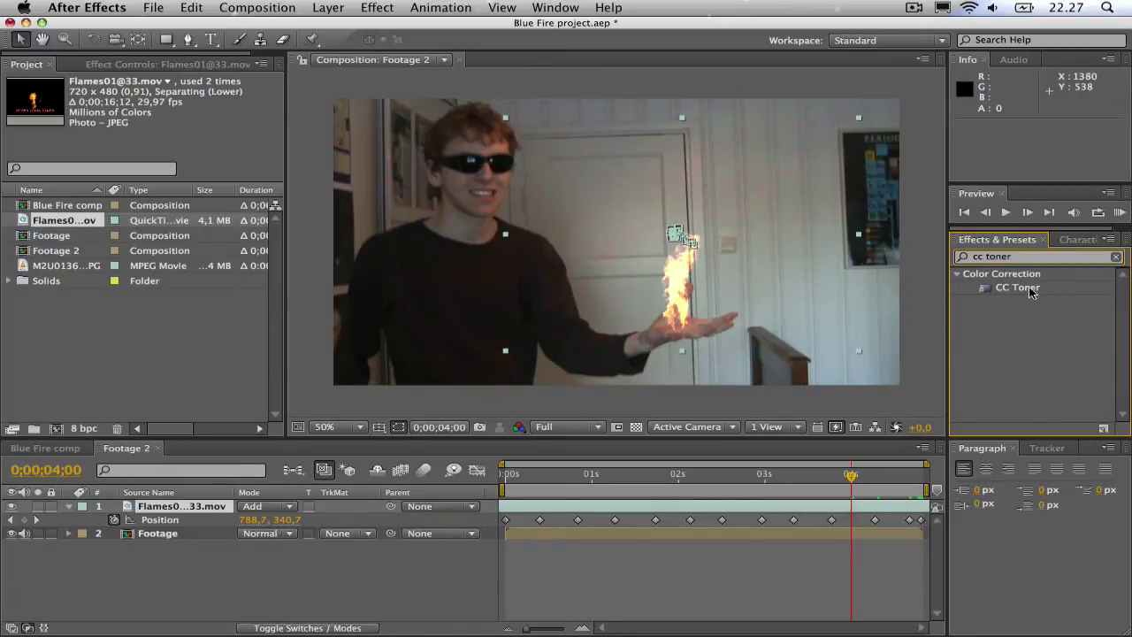
{"action": "left_click_drag", "start_coordinate": [1030, 289], "coordinate": [188, 511]}
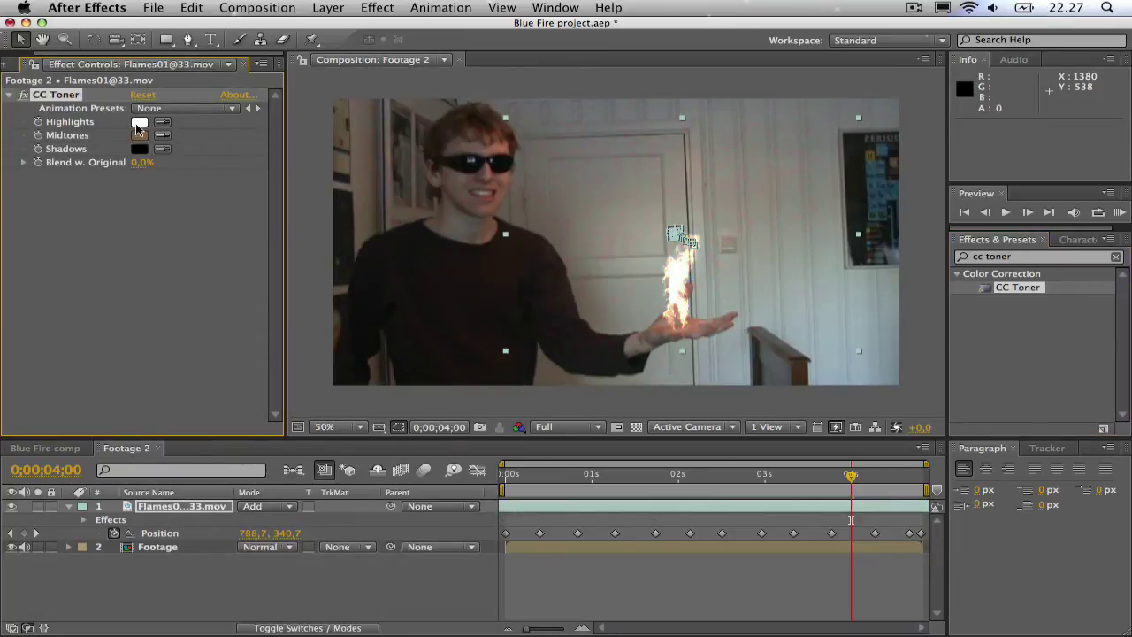
Set the CC Toner Highlights colour to cyan
{"action": "left_click", "coordinate": [139, 123]}
{"action": "left_click_drag", "start_coordinate": [262, 247], "coordinate": [260, 214]}
{"action": "left_click_drag", "start_coordinate": [69, 123], "coordinate": [175, 112]}
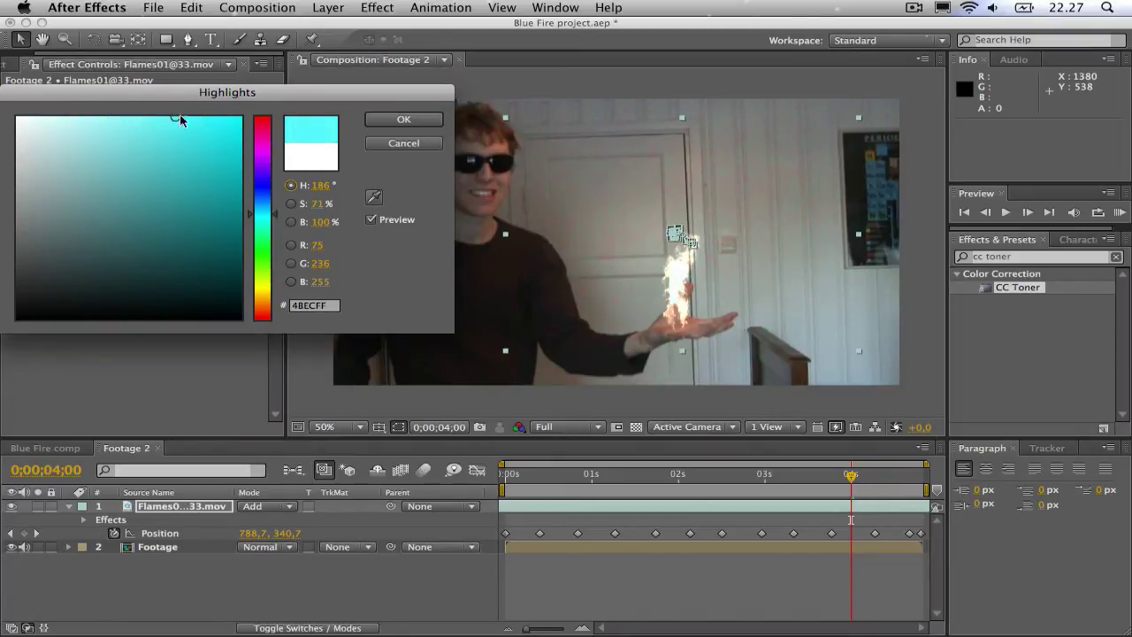
{"action": "key", "text": "Return"}
Set the CC Toner Midtones colour to a deep, dark blue
{"action": "left_click", "coordinate": [140, 137]}
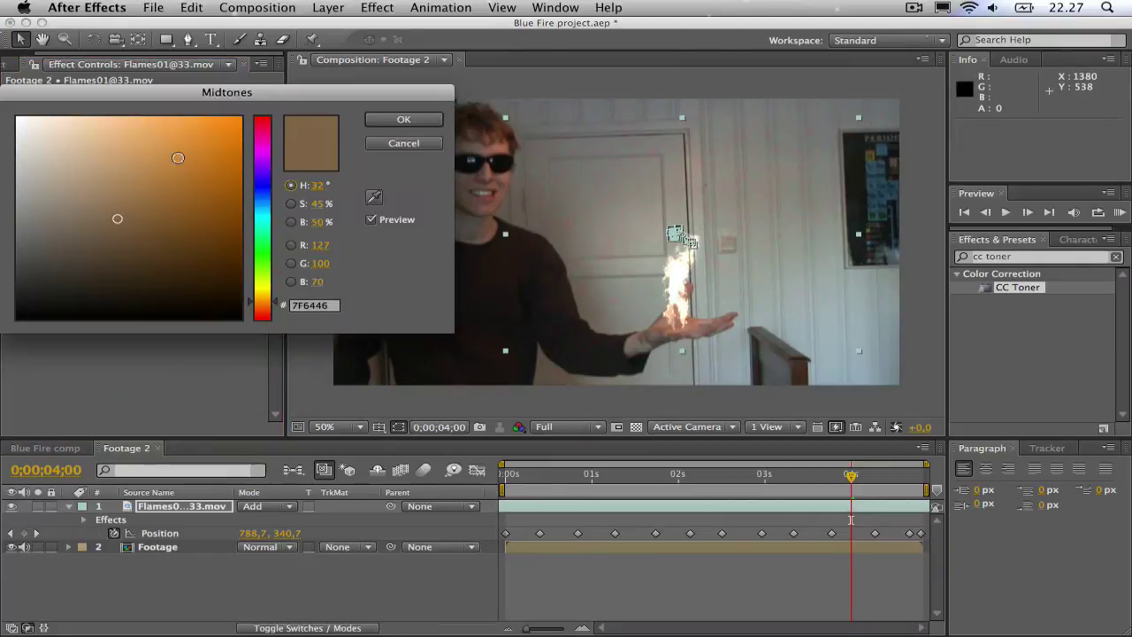
{"action": "left_click_drag", "start_coordinate": [255, 229], "coordinate": [238, 130]}
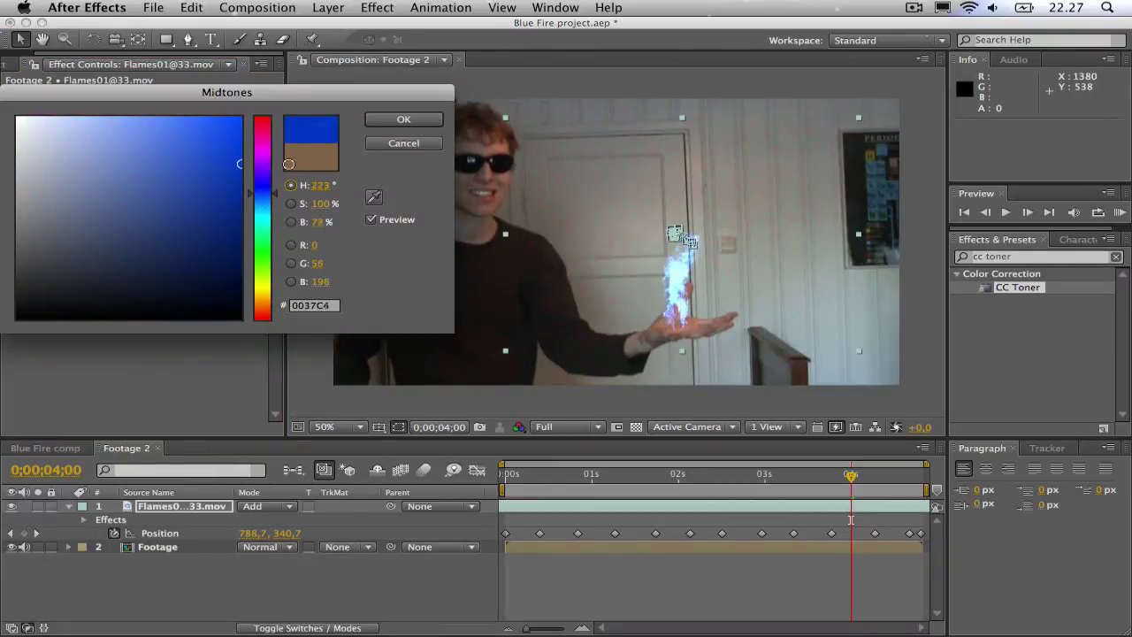
{"action": "left_click_drag", "start_coordinate": [317, 135], "coordinate": [327, 174]}
{"action": "left_click_drag", "start_coordinate": [275, 169], "coordinate": [283, 188]}
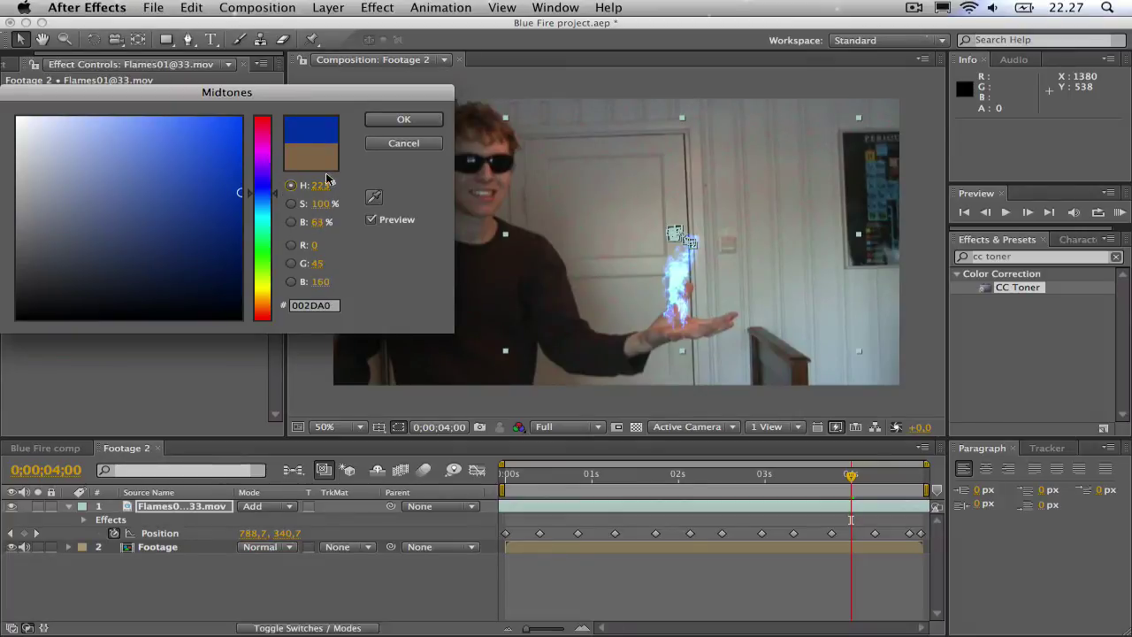
{"action": "left_click", "coordinate": [403, 118]}
Slightly desaturate the cyan Highlights colour
{"action": "left_click", "coordinate": [146, 116]}
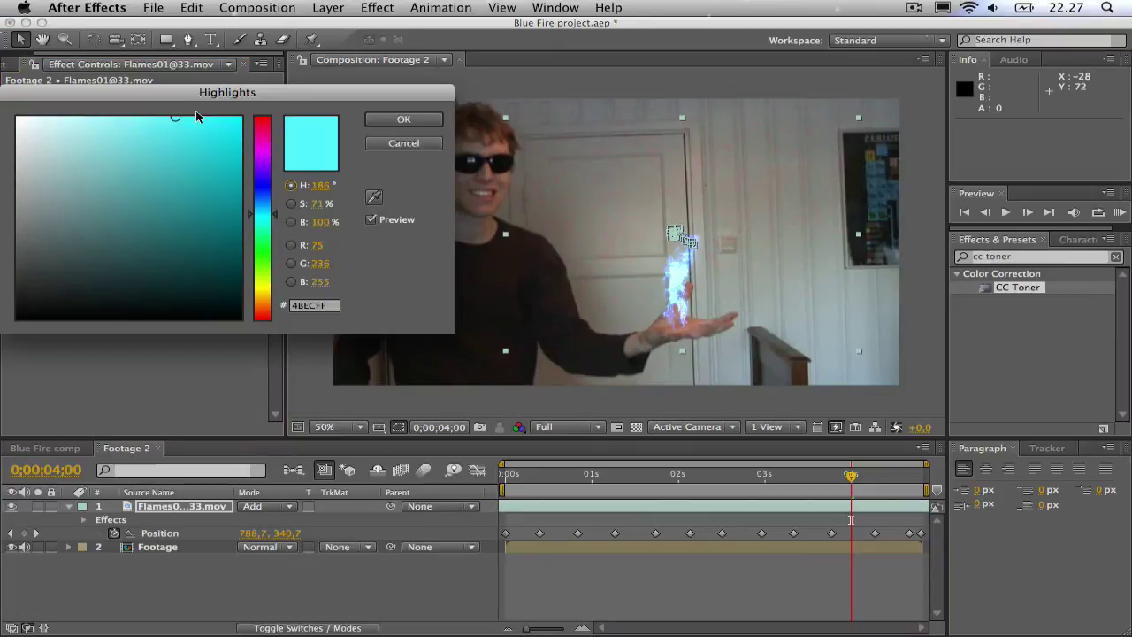
{"action": "mouse_move", "coordinate": [173, 118]}
{"action": "left_mouse_down"}
{"action": "mouse_move", "coordinate": [212, 117]}
{"action": "mouse_move", "coordinate": [160, 117]}
{"action": "left_mouse_up"}
{"action": "key", "text": "Return"}
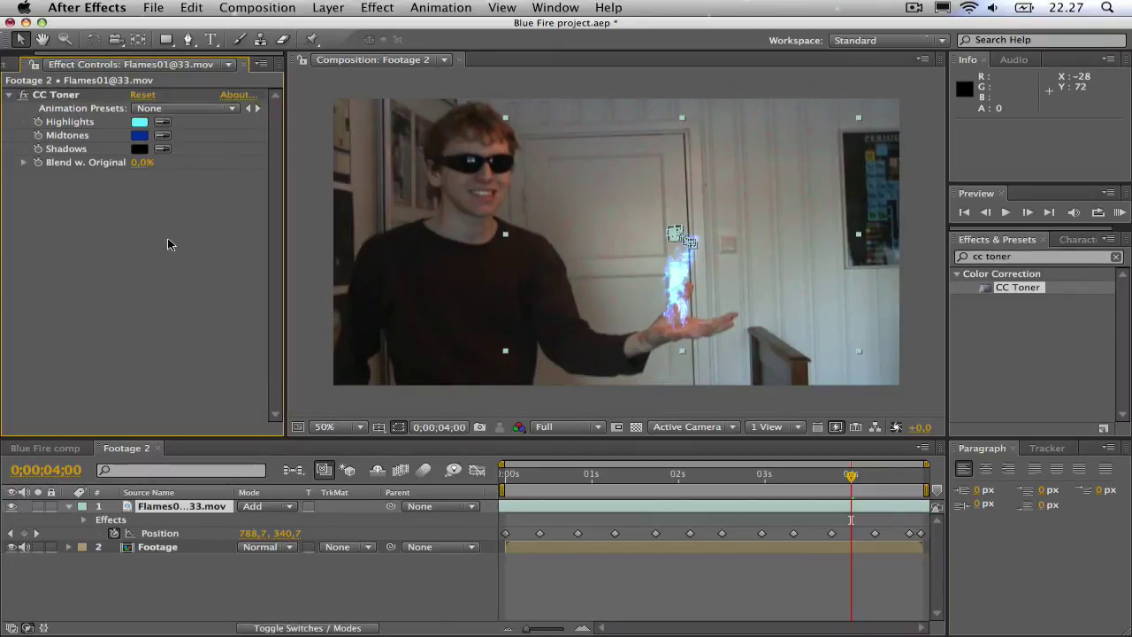
Apply the Glow effect to the blue flame layer
{"action": "left_click", "coordinate": [10, 95]}
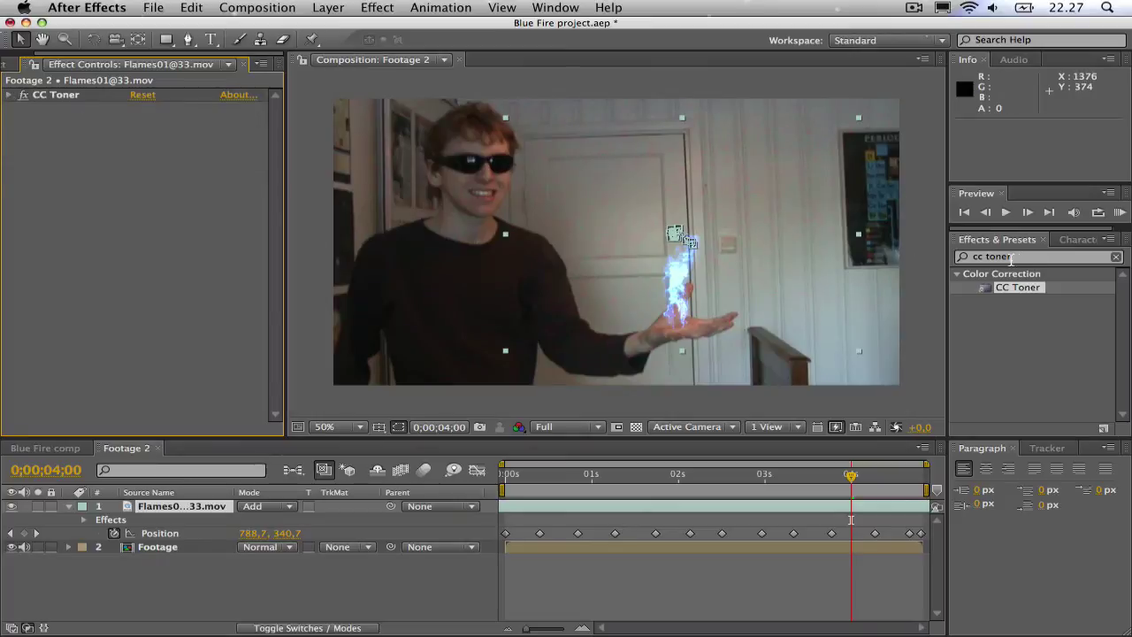
{"action": "left_click", "coordinate": [1030, 259]}
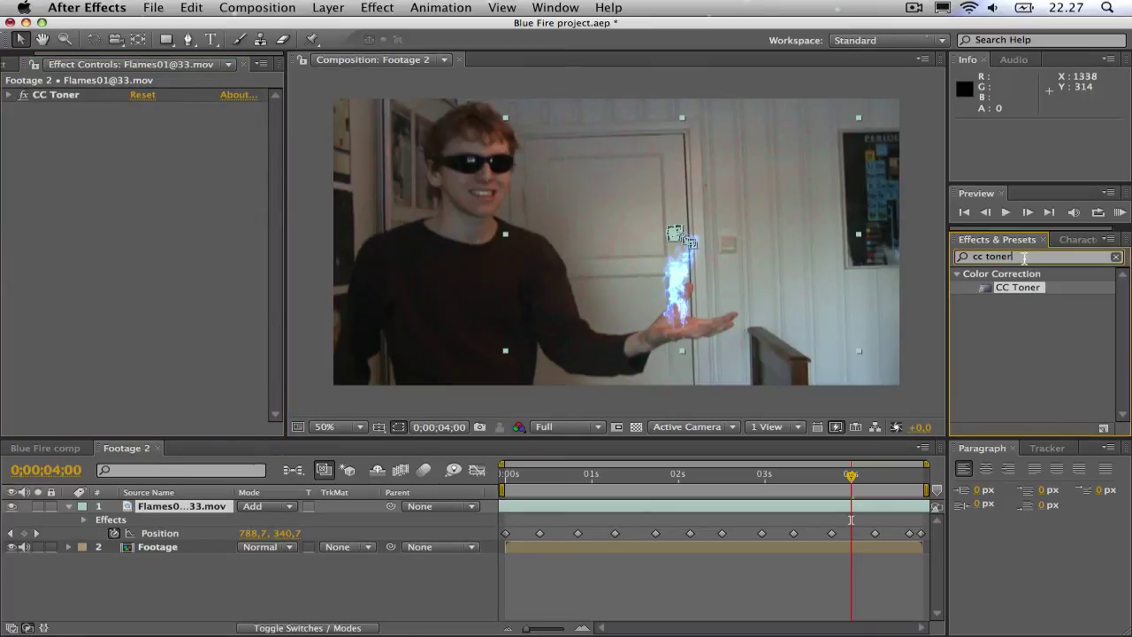
{"action": "left_click_drag", "start_coordinate": [1024, 256], "coordinate": [880, 262]}
{"action": "type", "text": "glow"}
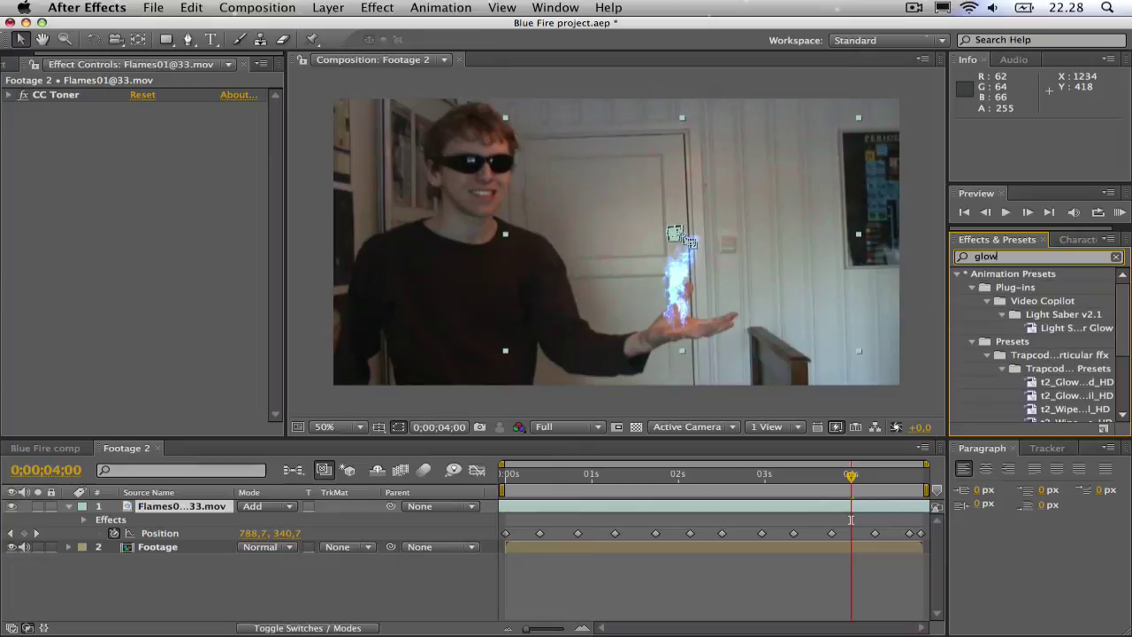
{"action": "scroll", "coordinate": [1034, 353], "scroll_direction": "down", "scroll_amount": 4}
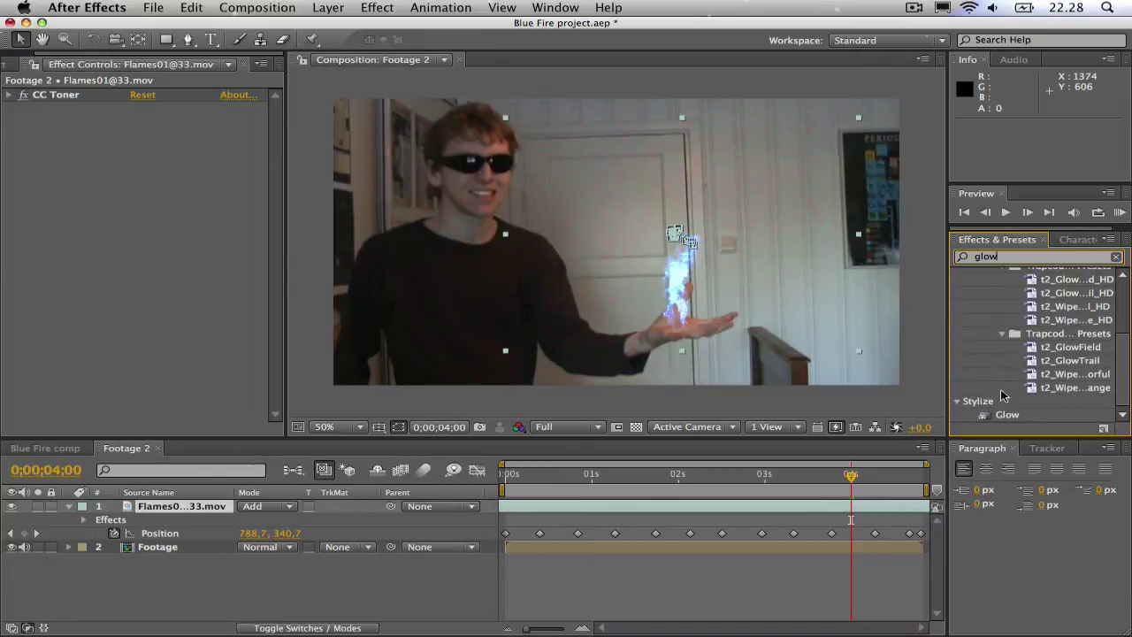
{"action": "left_click_drag", "start_coordinate": [1007, 416], "coordinate": [219, 509]}
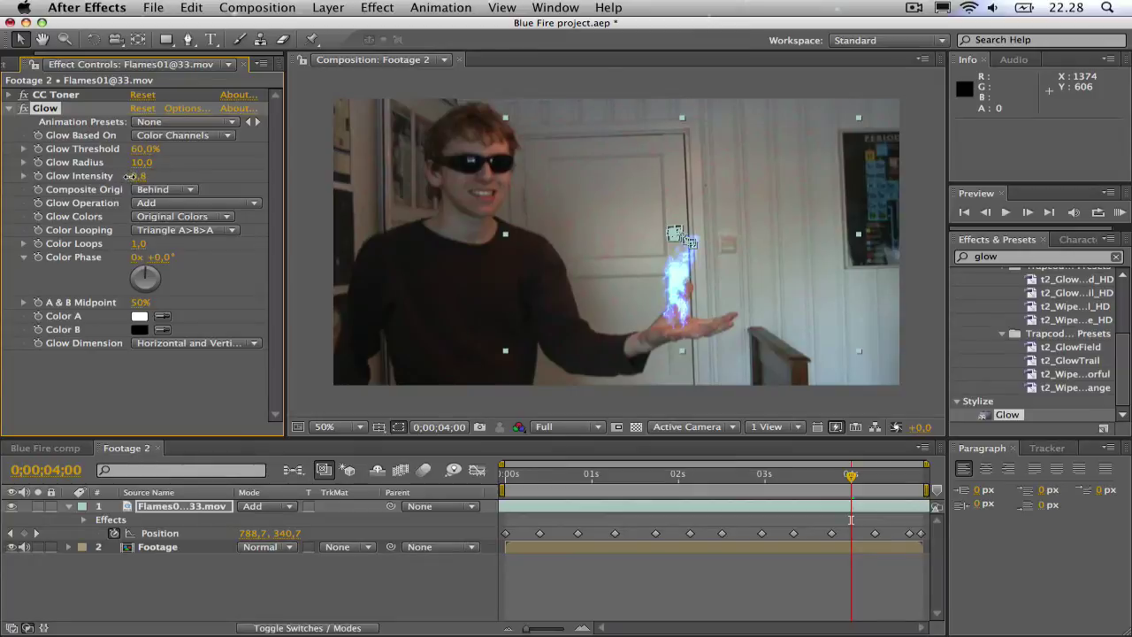
Set Glow to 55% threshold, 80 radius and 0,8 intensity, then return to about 02;19
{"action": "left_click_drag", "start_coordinate": [142, 162], "coordinate": [191, 154]}
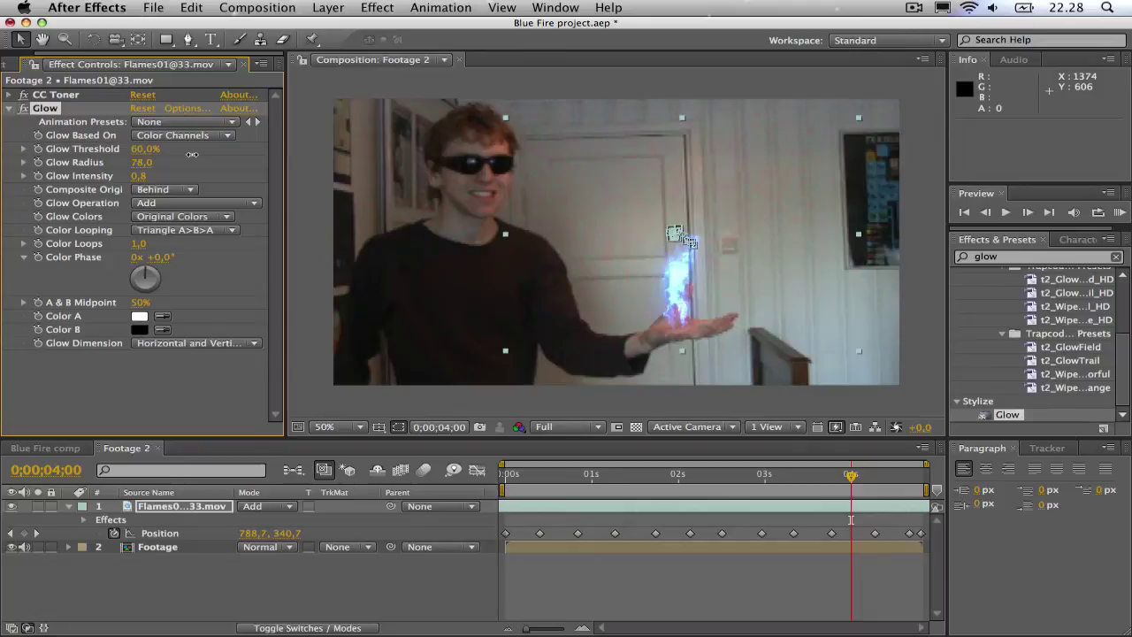
{"action": "left_click_drag", "start_coordinate": [129, 149], "coordinate": [147, 149]}
{"action": "left_click", "coordinate": [141, 150]}
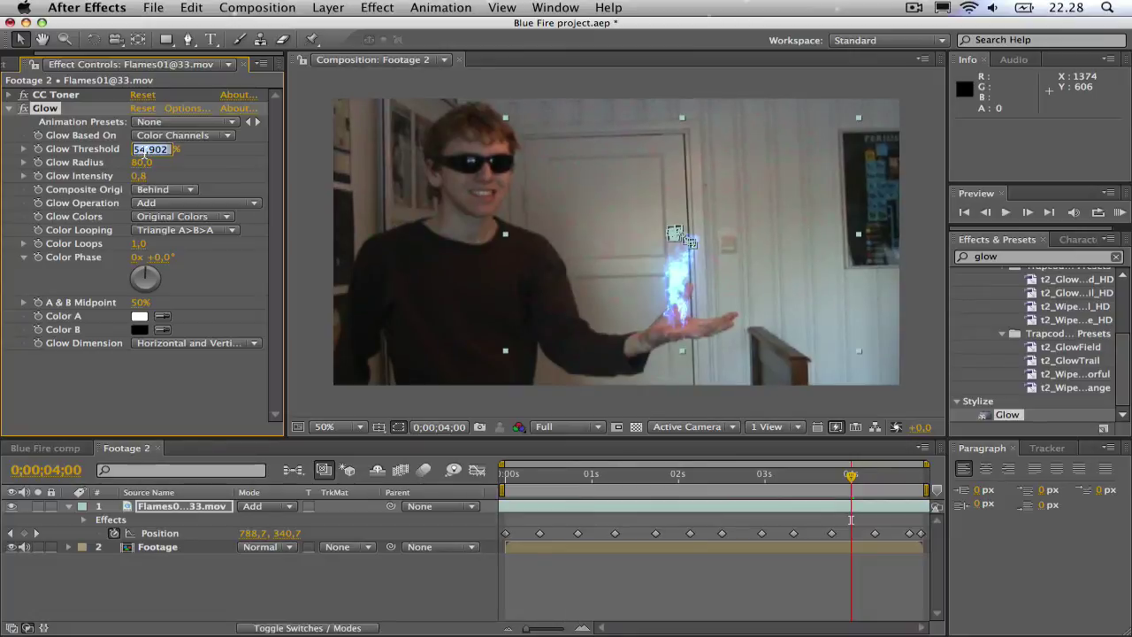
{"action": "left_click", "coordinate": [141, 162]}
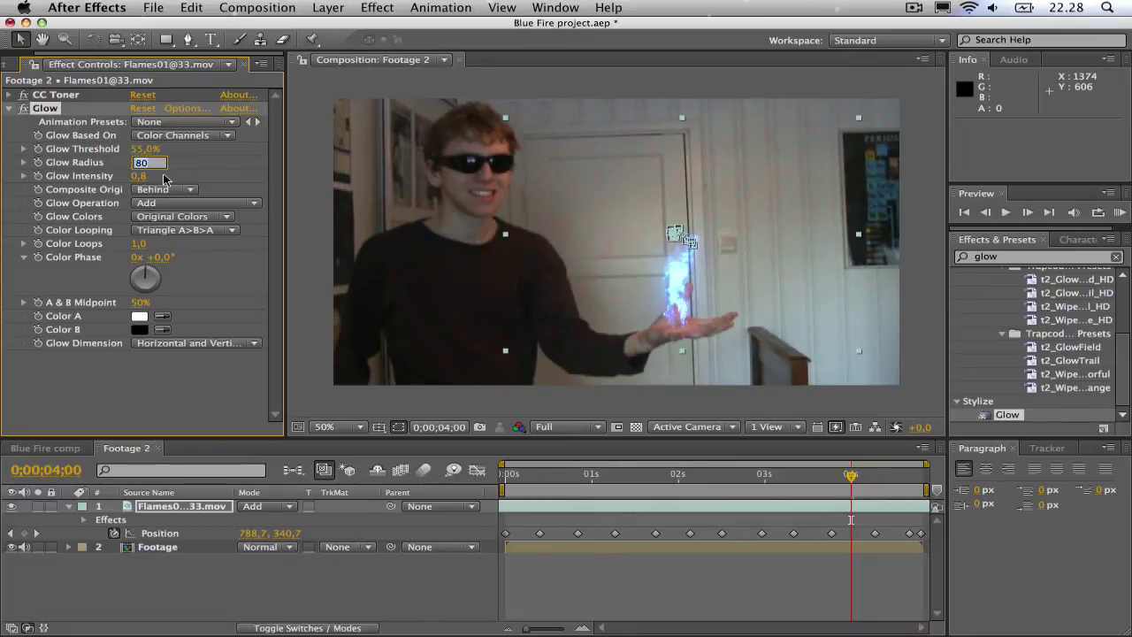
{"action": "type", "text": "70"}
{"action": "left_click", "coordinate": [141, 176]}
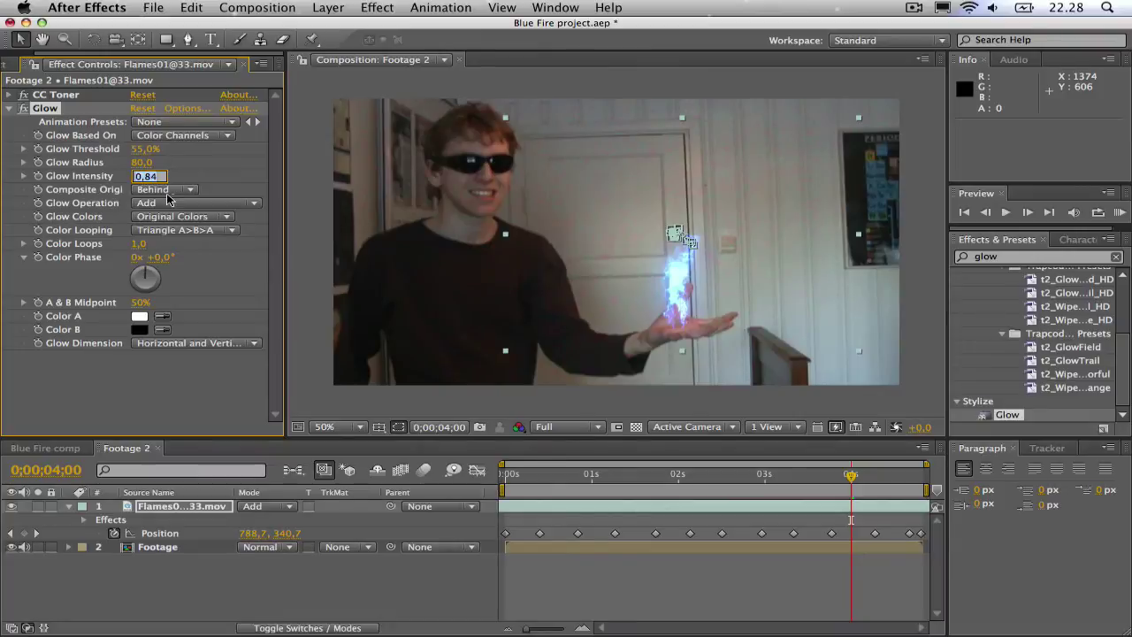
{"action": "type", "text": "0,8"}
{"action": "key", "text": "Return"}
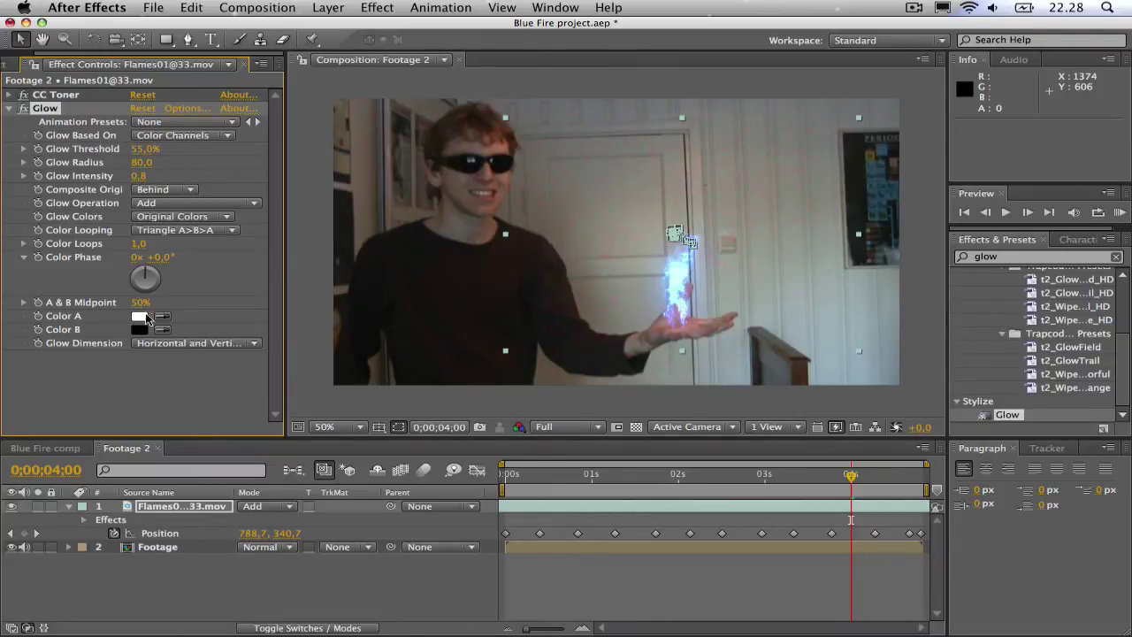
{"action": "left_click", "coordinate": [389, 601]}
{"action": "left_click_drag", "start_coordinate": [851, 477], "coordinate": [770, 478]}
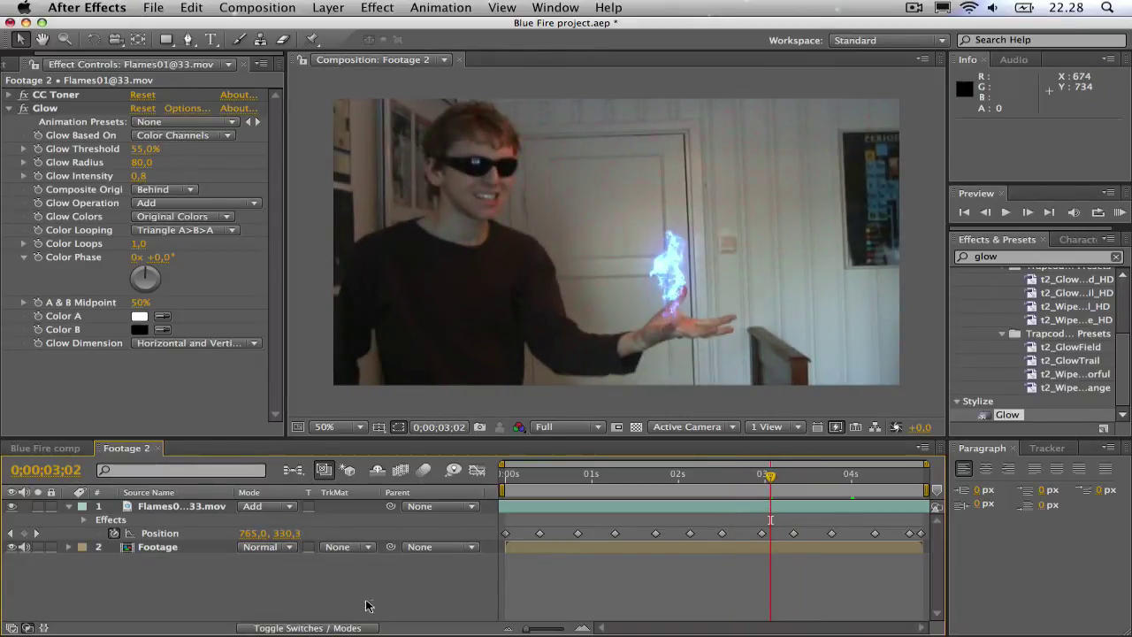
Add a 1280×720 solid, Royal Blue Solid 4, in a slightly darker blue (#009BE3)
{"action": "left_click", "coordinate": [328, 8]}
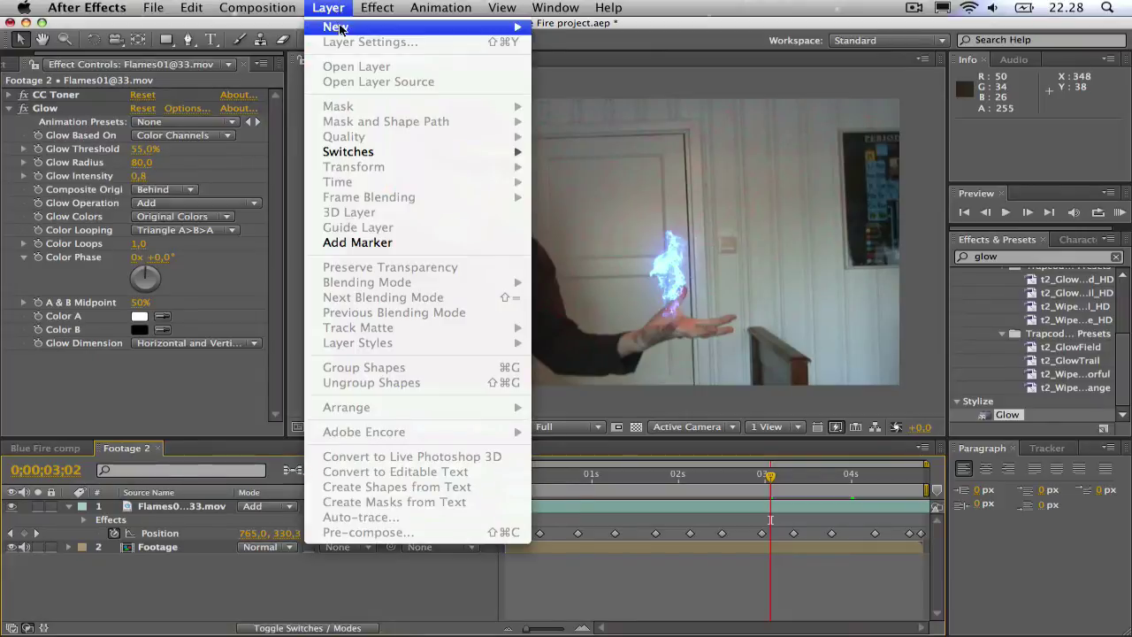
{"action": "mouse_move", "coordinate": [340, 27]}
{"action": "left_click", "coordinate": [579, 49]}
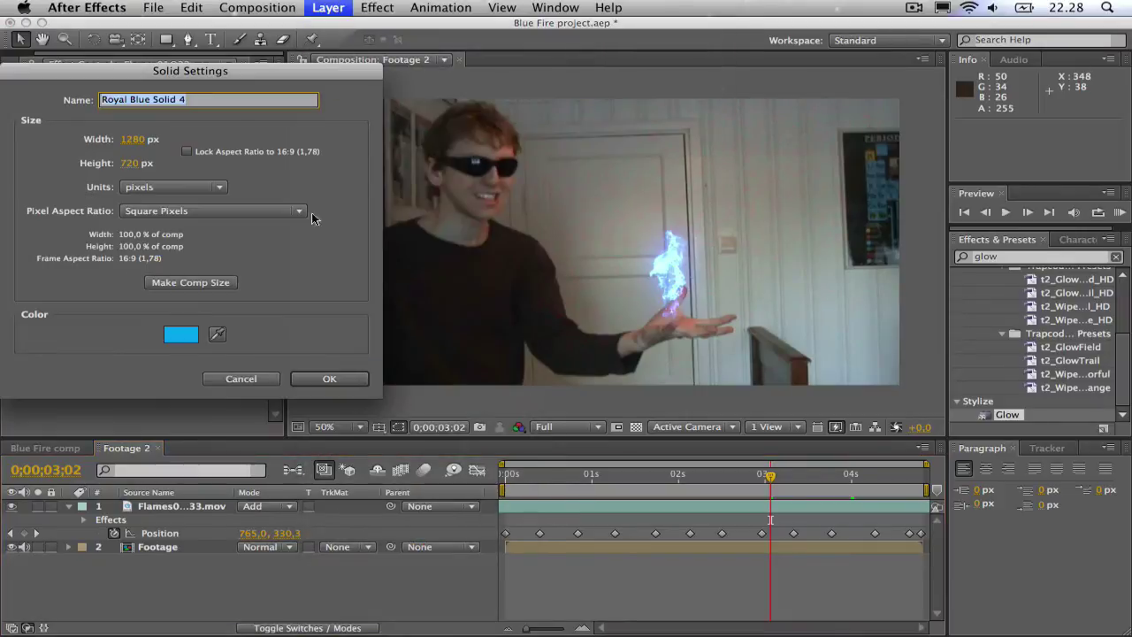
{"action": "left_click", "coordinate": [195, 333]}
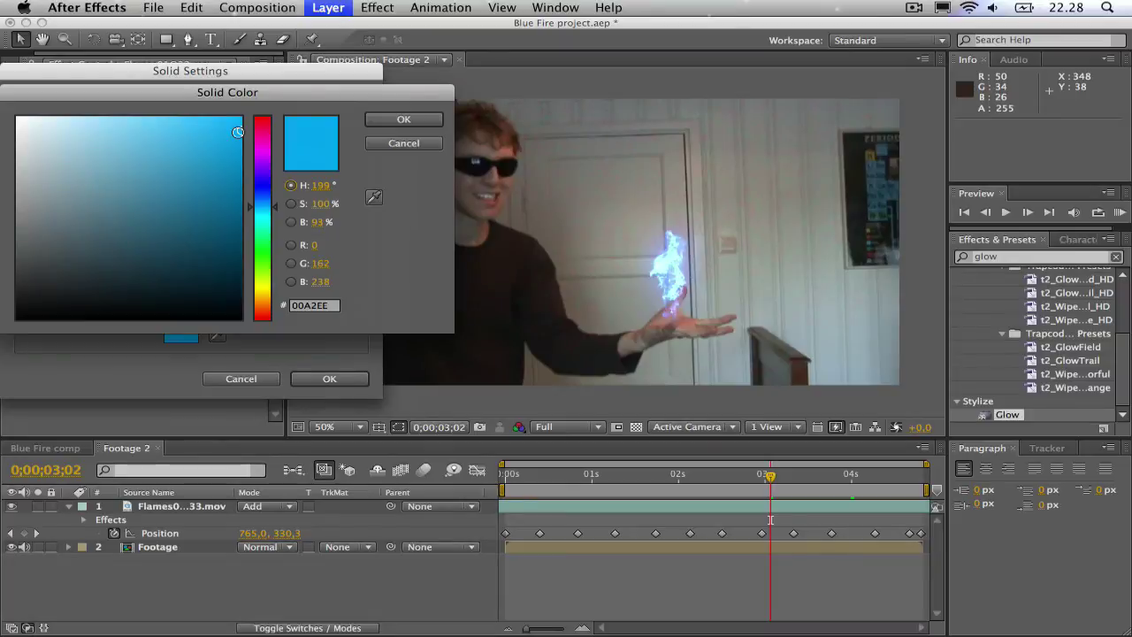
{"action": "left_click_drag", "start_coordinate": [238, 132], "coordinate": [239, 140]}
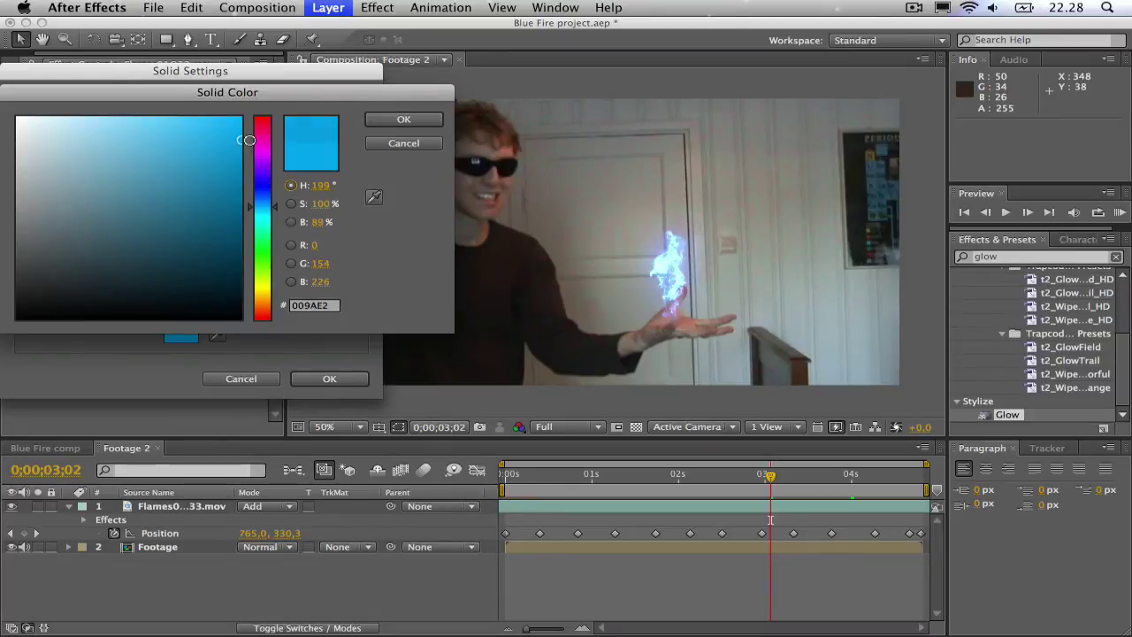
{"action": "left_click", "coordinate": [407, 120]}
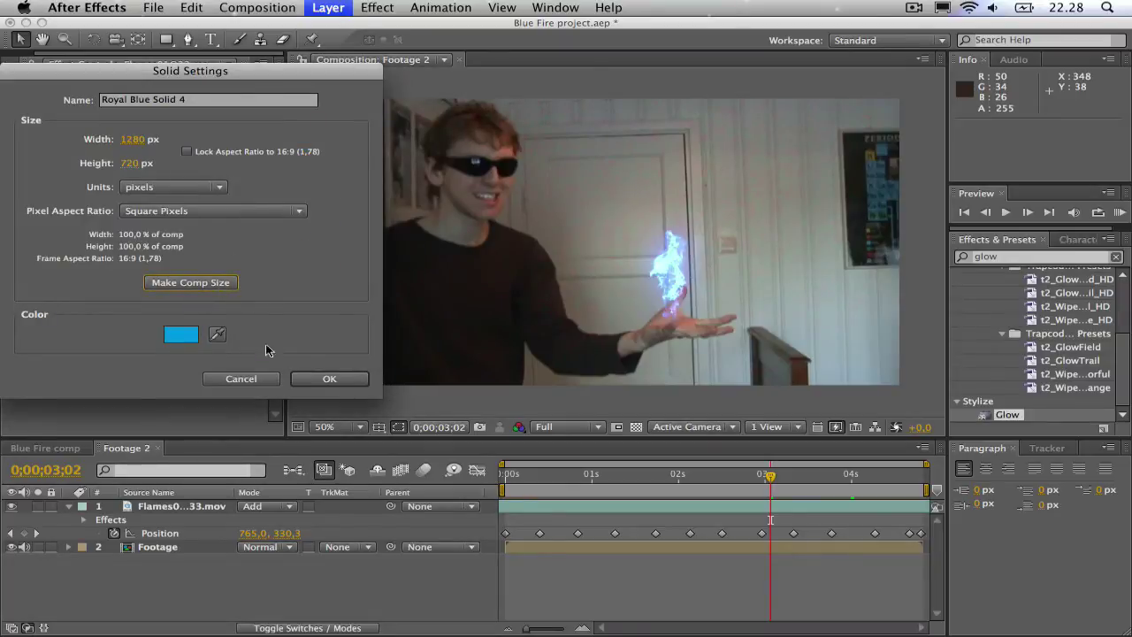
{"action": "left_click", "coordinate": [314, 380]}
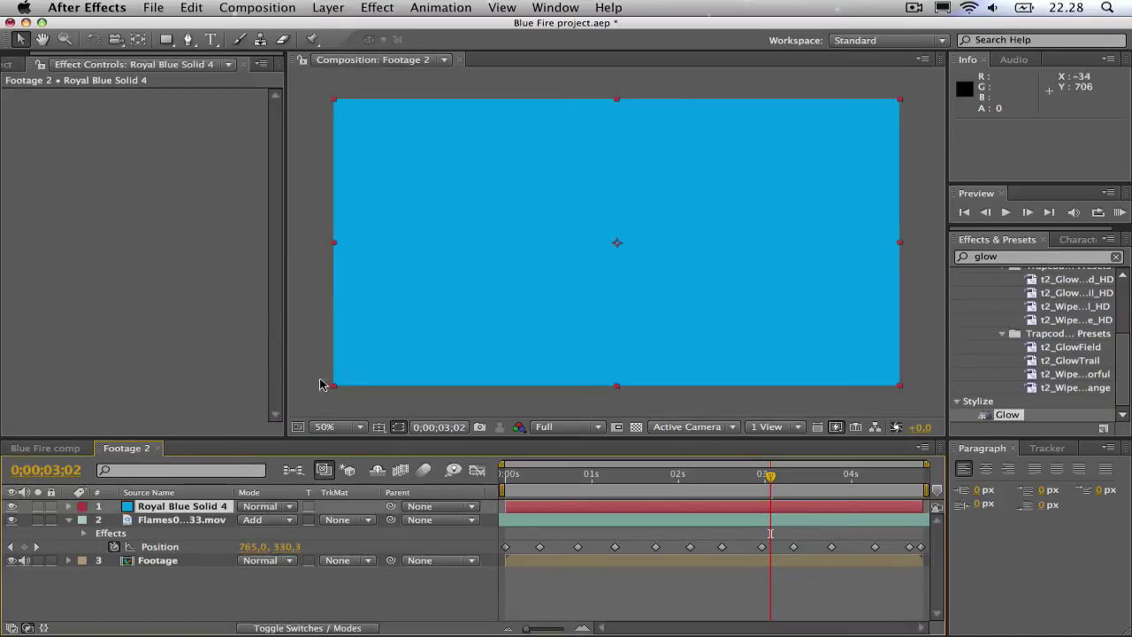
Set the blue solid's blending mode to Add
{"action": "left_click", "coordinate": [262, 511]}
{"action": "scroll", "coordinate": [291, 531], "scroll_direction": "down", "scroll_amount": 5}
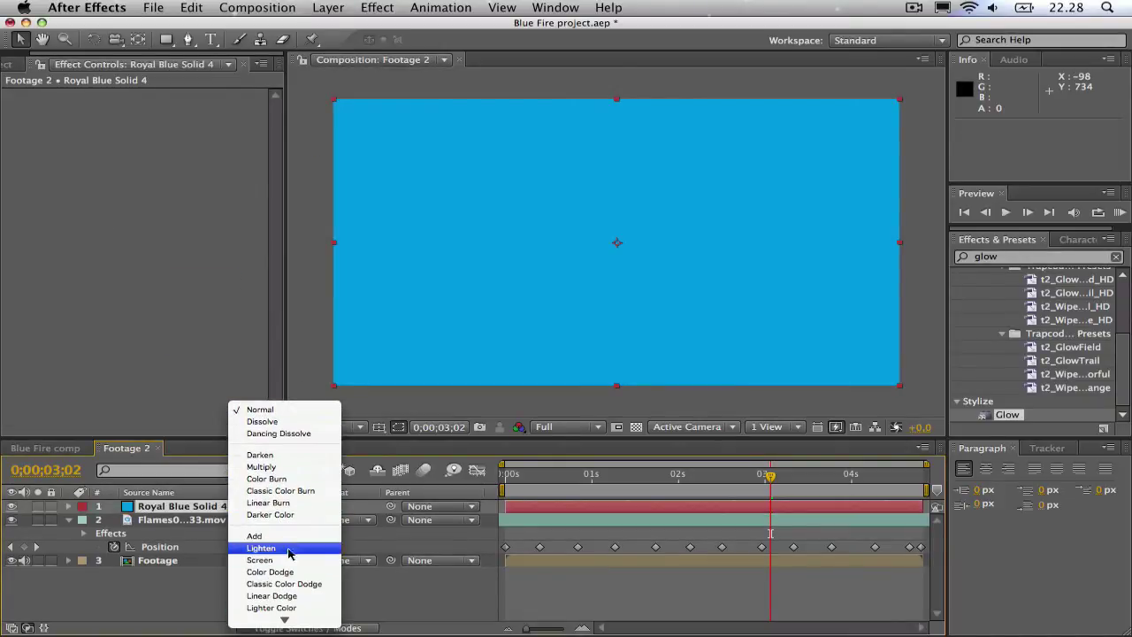
{"action": "left_click", "coordinate": [291, 537]}
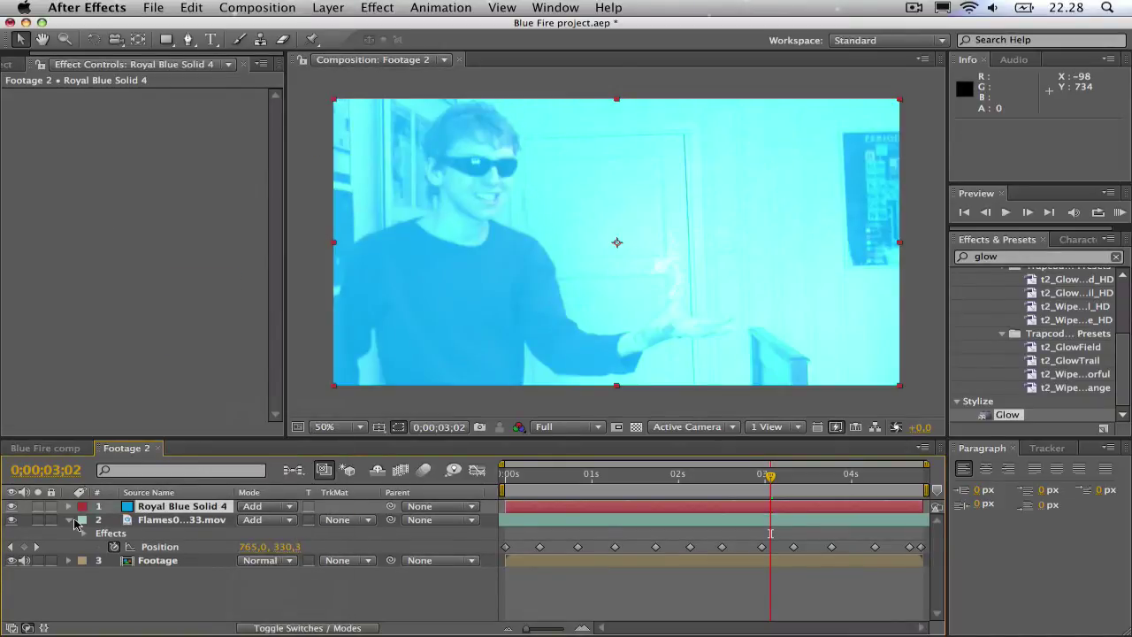
Draw a closed Pen mask around the open hand on the blue solid and refine its vertices
{"action": "left_click", "coordinate": [188, 39]}
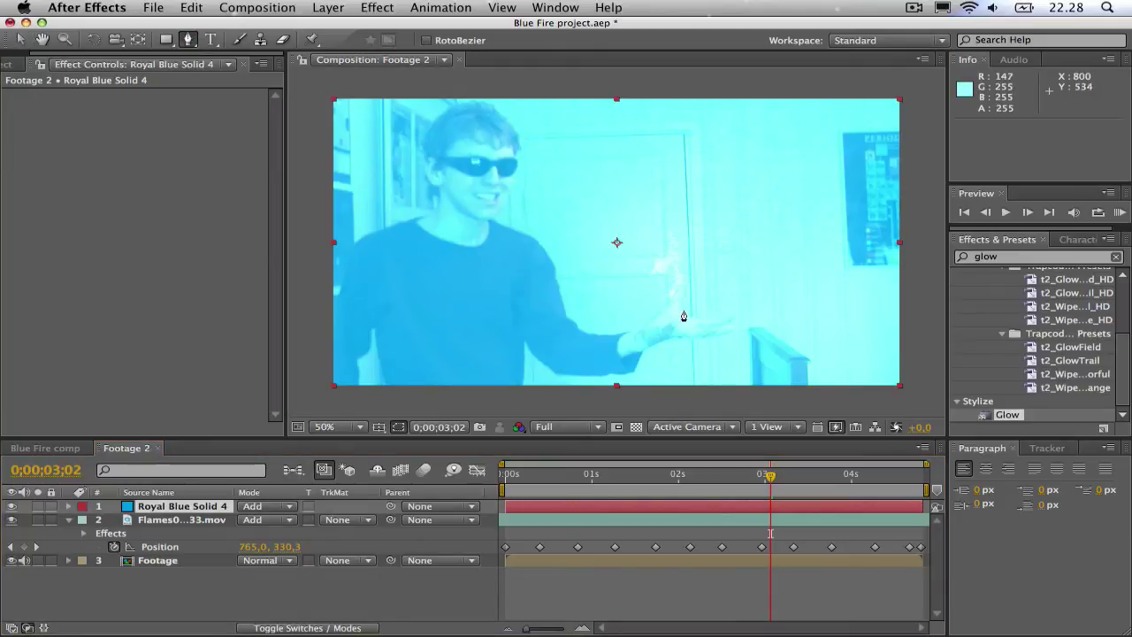
{"action": "left_click", "coordinate": [683, 304]}
{"action": "left_click", "coordinate": [708, 313]}
{"action": "left_click", "coordinate": [734, 314]}
{"action": "left_click", "coordinate": [699, 352]}
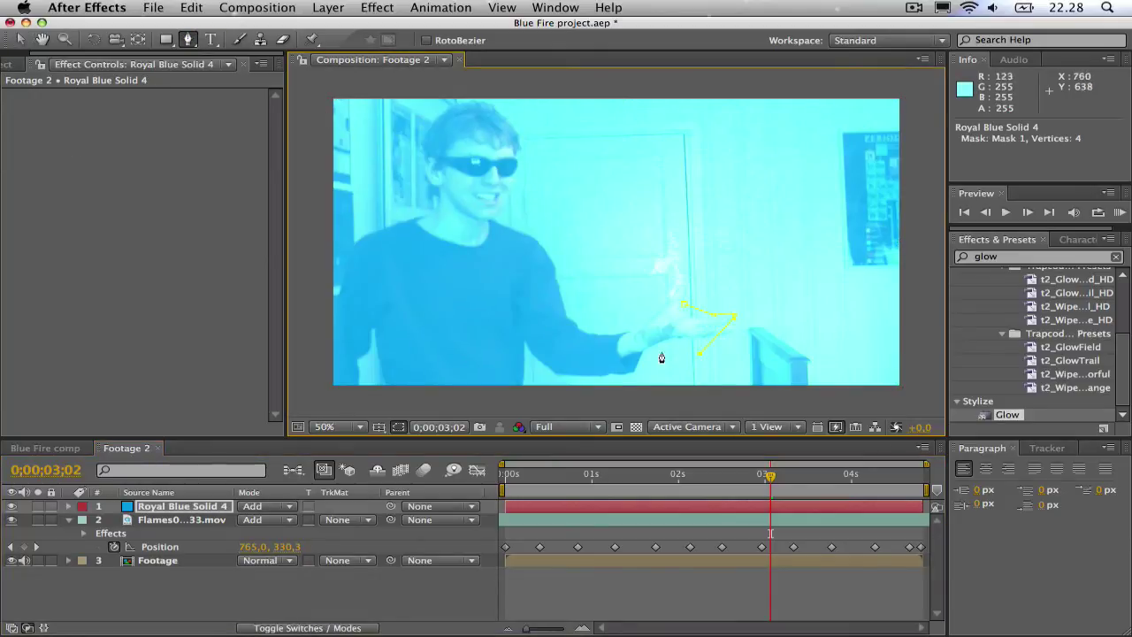
{"action": "left_click", "coordinate": [643, 346]}
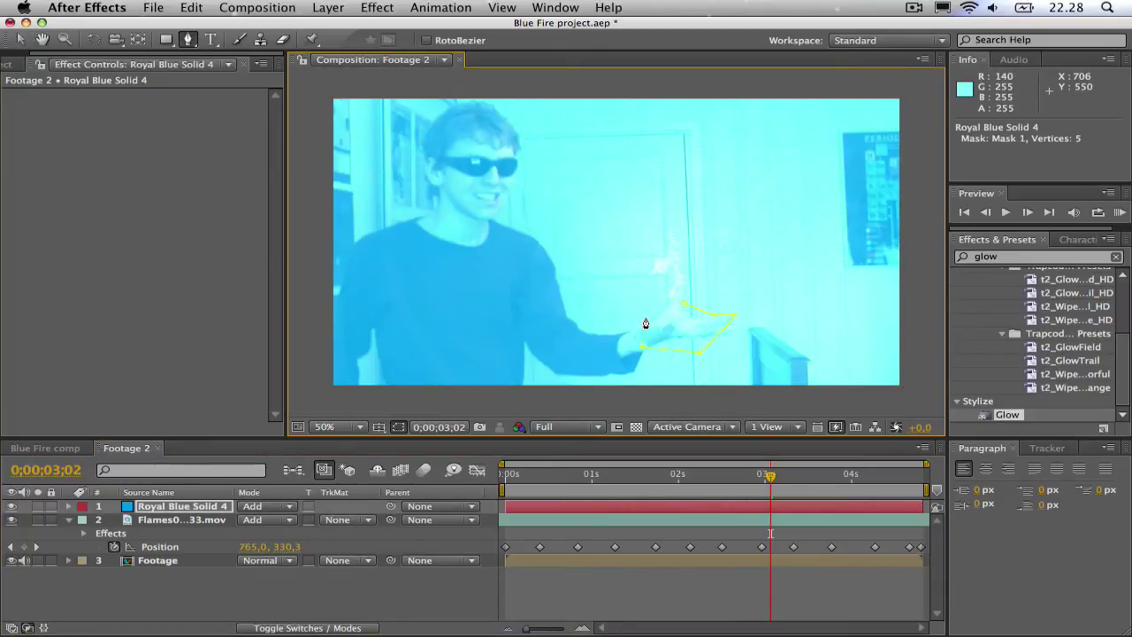
{"action": "left_click", "coordinate": [736, 318]}
{"action": "mouse_move", "coordinate": [735, 318]}
{"action": "left_mouse_down"}
{"action": "mouse_move", "coordinate": [713, 316]}
{"action": "mouse_move", "coordinate": [725, 327]}
{"action": "mouse_move", "coordinate": [705, 346]}
{"action": "mouse_move", "coordinate": [738, 329]}
{"action": "left_mouse_up"}
{"action": "key", "text": "v"}
{"action": "left_click_drag", "start_coordinate": [643, 345], "coordinate": [648, 311]}
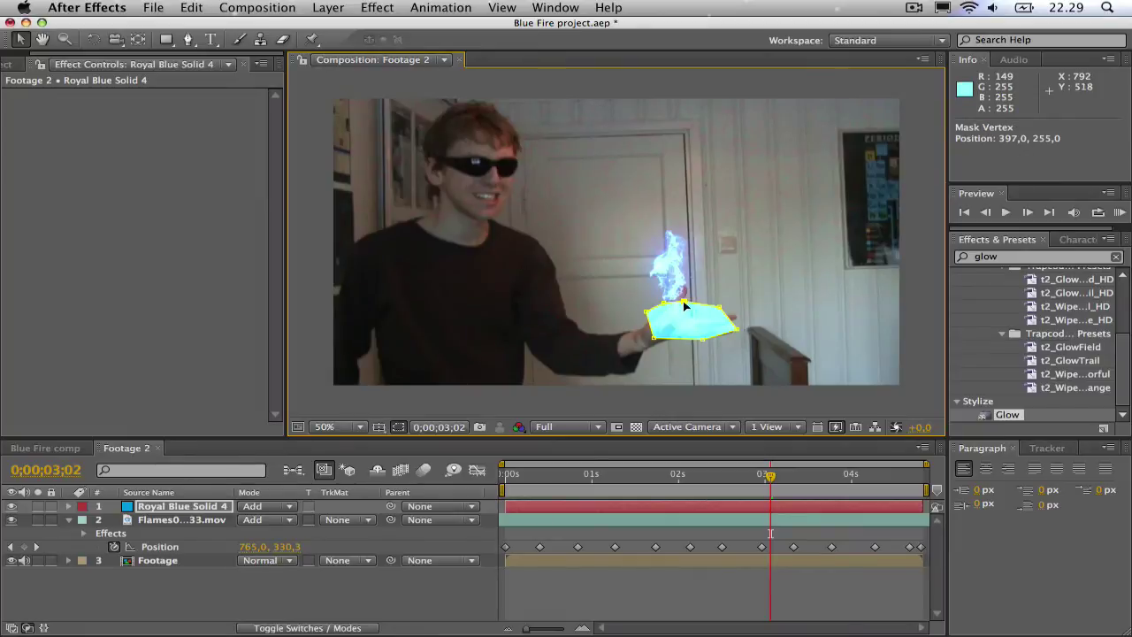
{"action": "left_click_drag", "start_coordinate": [739, 333], "coordinate": [721, 327]}
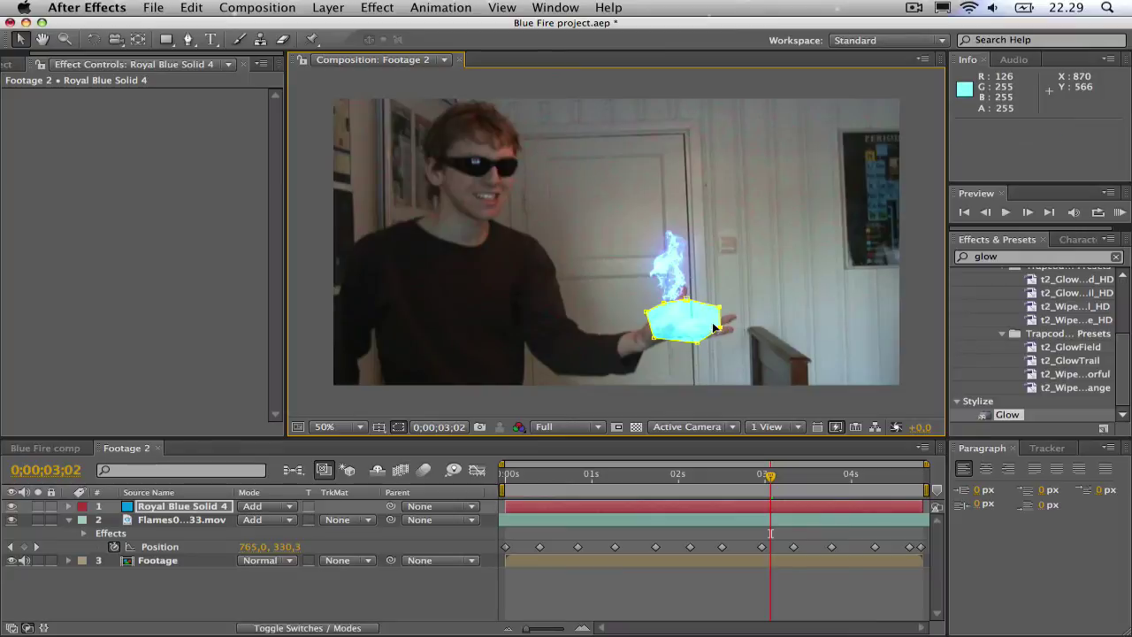
{"action": "left_click_drag", "start_coordinate": [721, 327], "coordinate": [725, 328]}
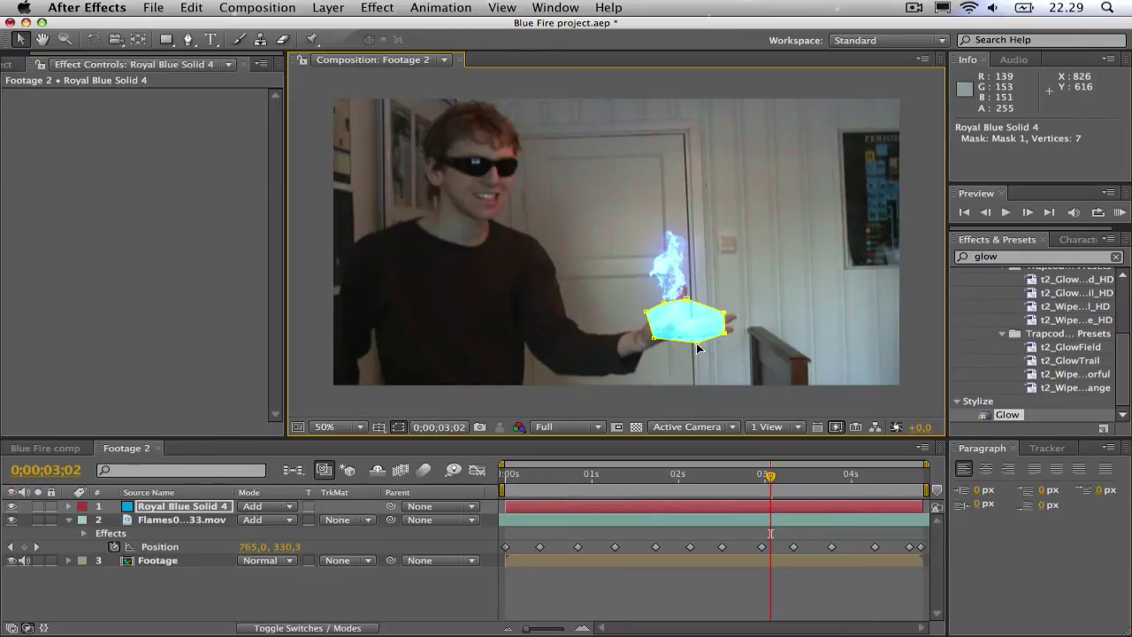
Parent the blue solid to the Flames layer so the hand patch follows the fire
{"action": "left_click", "coordinate": [196, 510]}
{"action": "left_click_drag", "start_coordinate": [390, 506], "coordinate": [197, 531]}
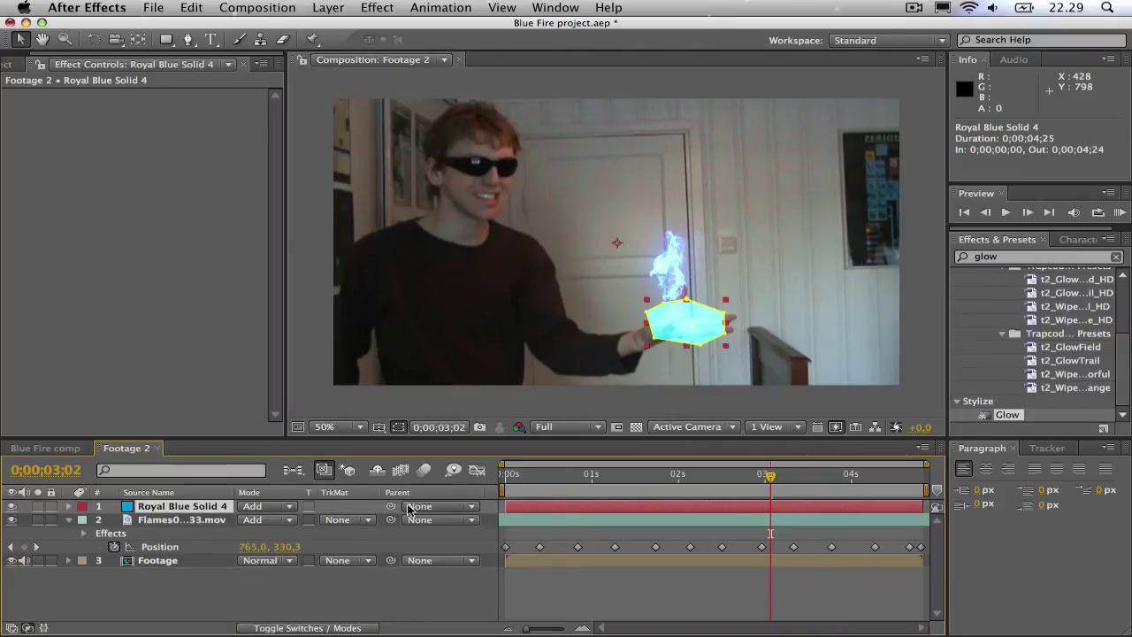
{"action": "left_click_drag", "start_coordinate": [390, 506], "coordinate": [201, 526]}
{"action": "mouse_move", "coordinate": [767, 482]}
{"action": "left_mouse_down"}
{"action": "mouse_move", "coordinate": [658, 482]}
{"action": "mouse_move", "coordinate": [757, 480]}
{"action": "left_mouse_up"}
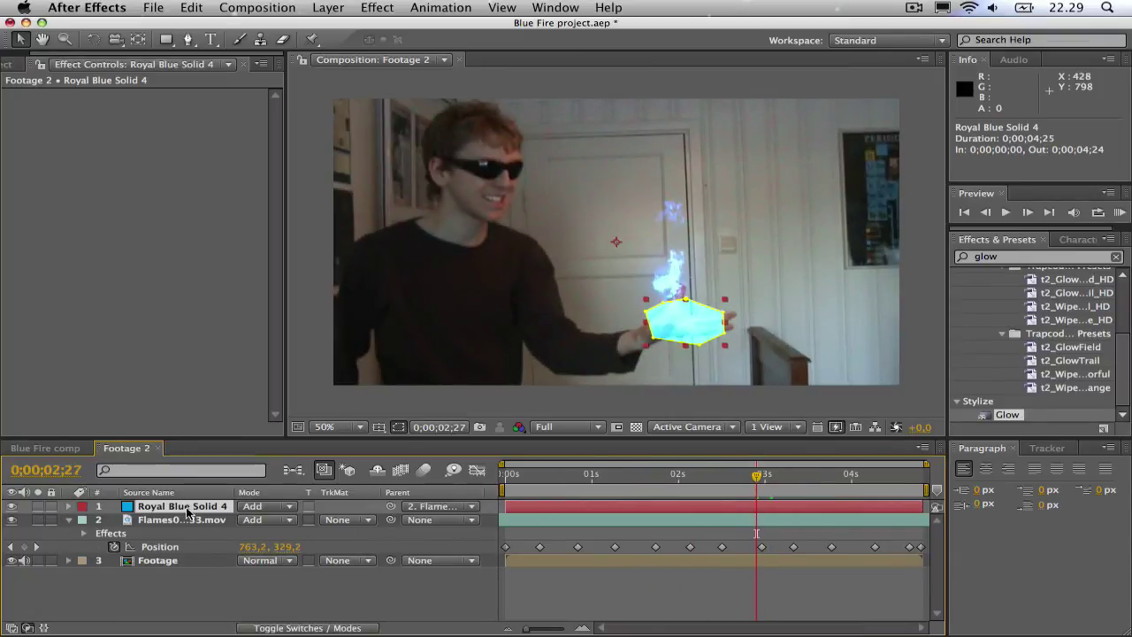
Feather the hand mask by 70 pixels
{"action": "key", "text": "f"}
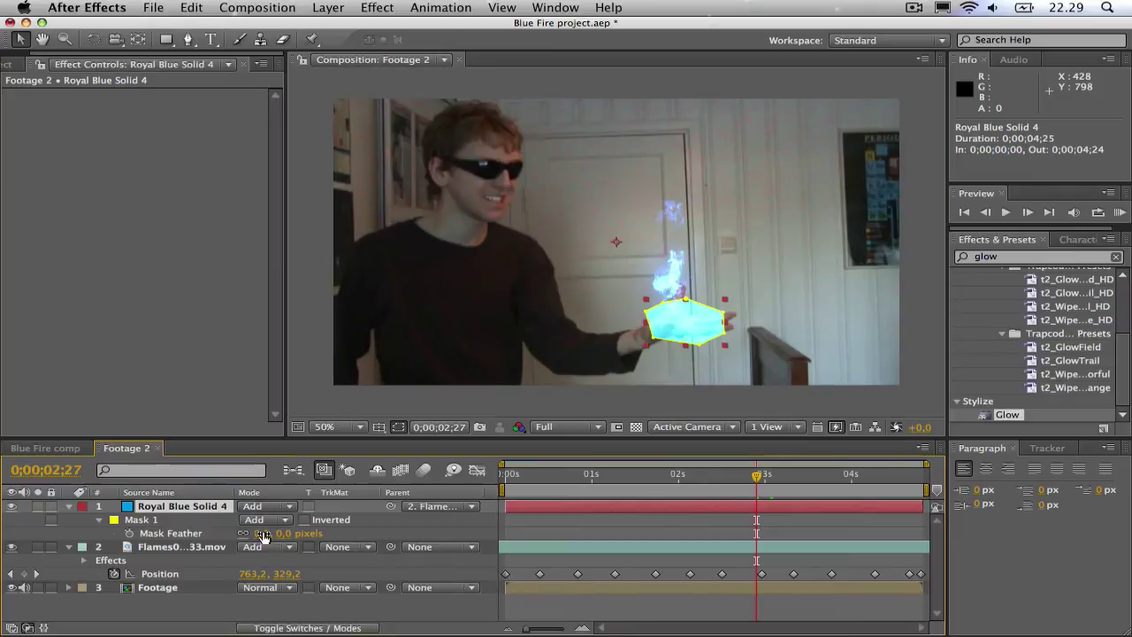
{"action": "left_click_drag", "start_coordinate": [267, 533], "coordinate": [314, 525]}
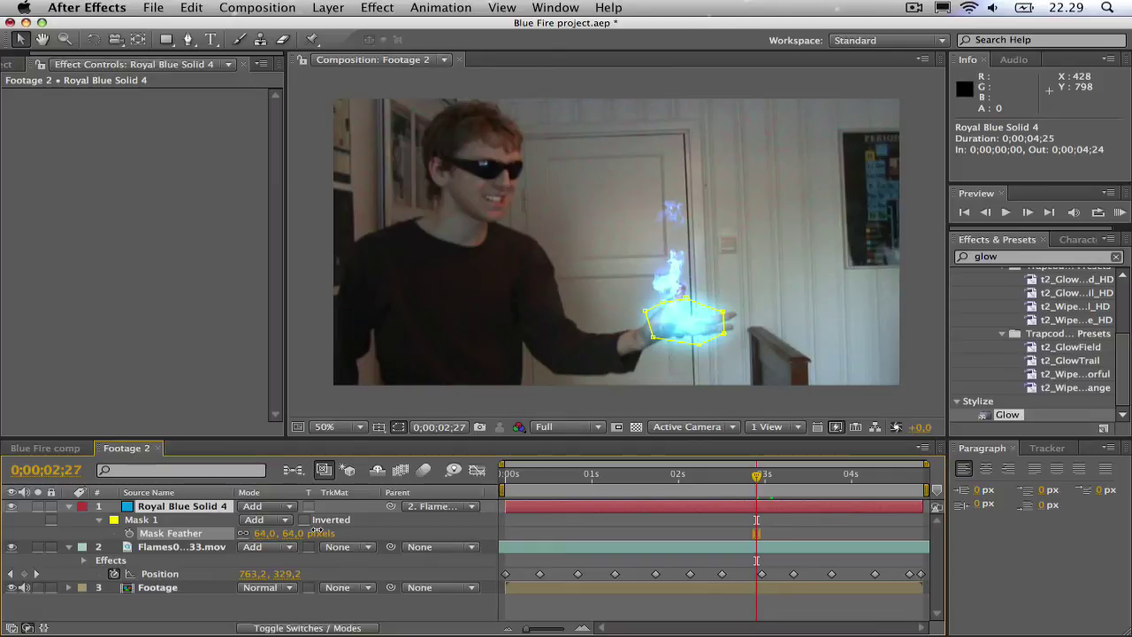
{"action": "left_click_drag", "start_coordinate": [320, 529], "coordinate": [324, 532]}
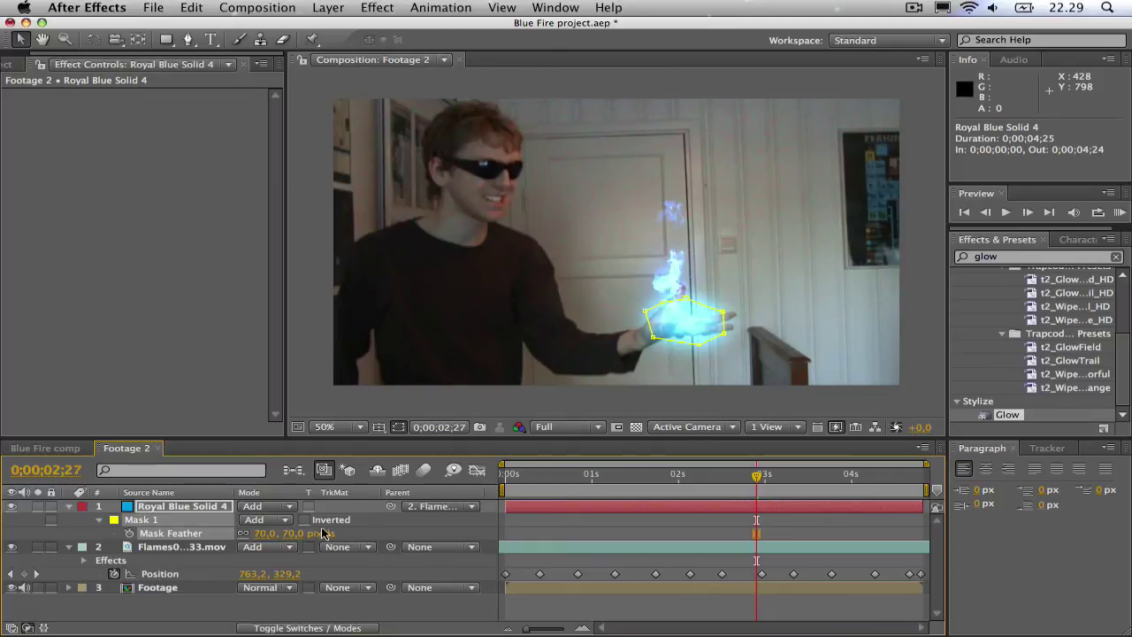
Lower the blue solid's opacity to 80% and review the result
{"action": "left_click", "coordinate": [212, 505]}
{"action": "key", "text": "t"}
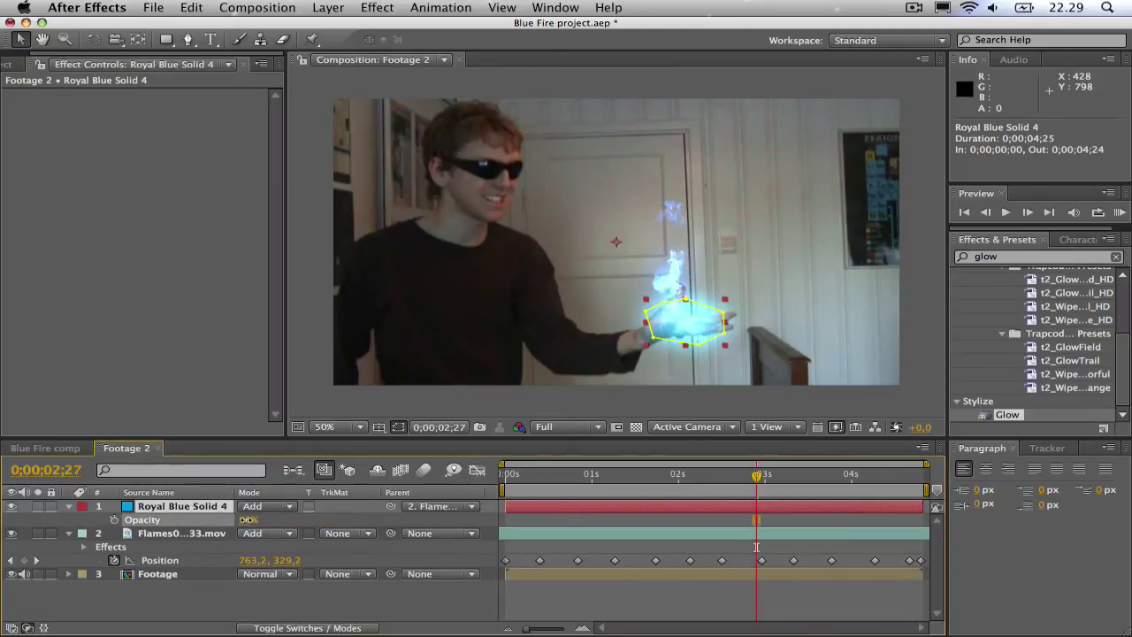
{"action": "left_click_drag", "start_coordinate": [242, 519], "coordinate": [239, 520]}
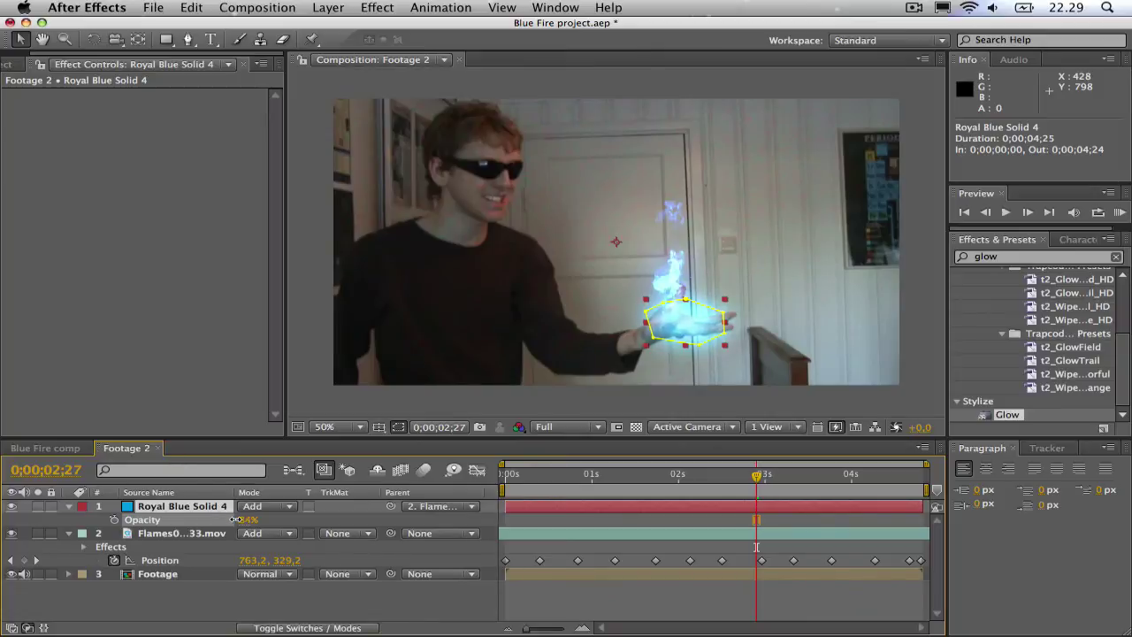
{"action": "left_click", "coordinate": [241, 519]}
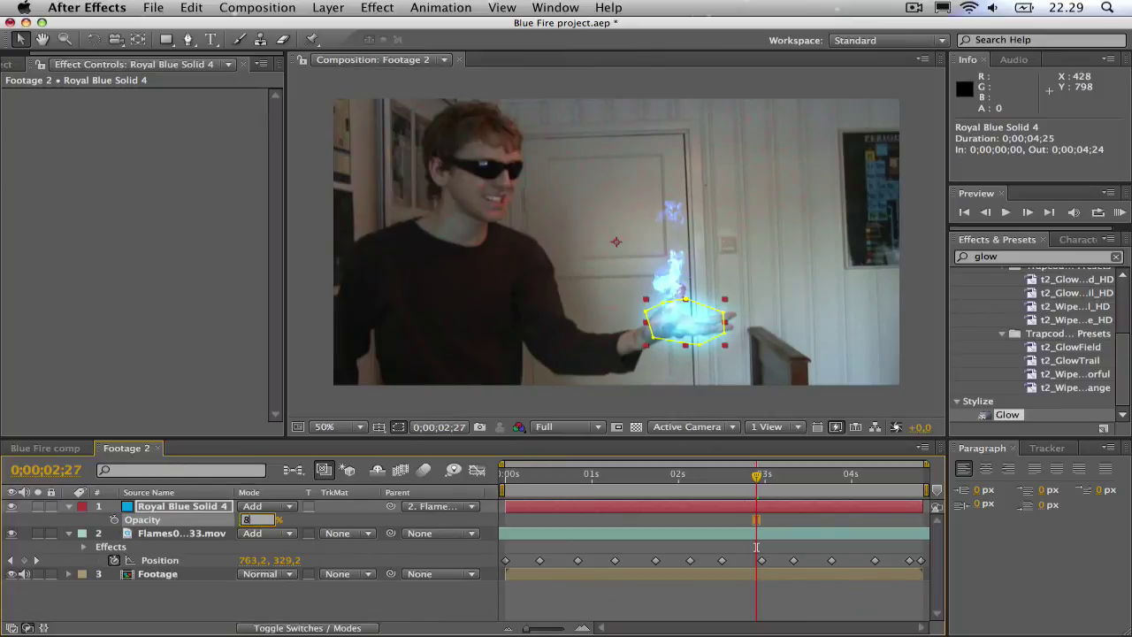
{"action": "type", "text": "80"}
{"action": "key", "text": "Return"}
{"action": "left_click", "coordinate": [224, 598]}
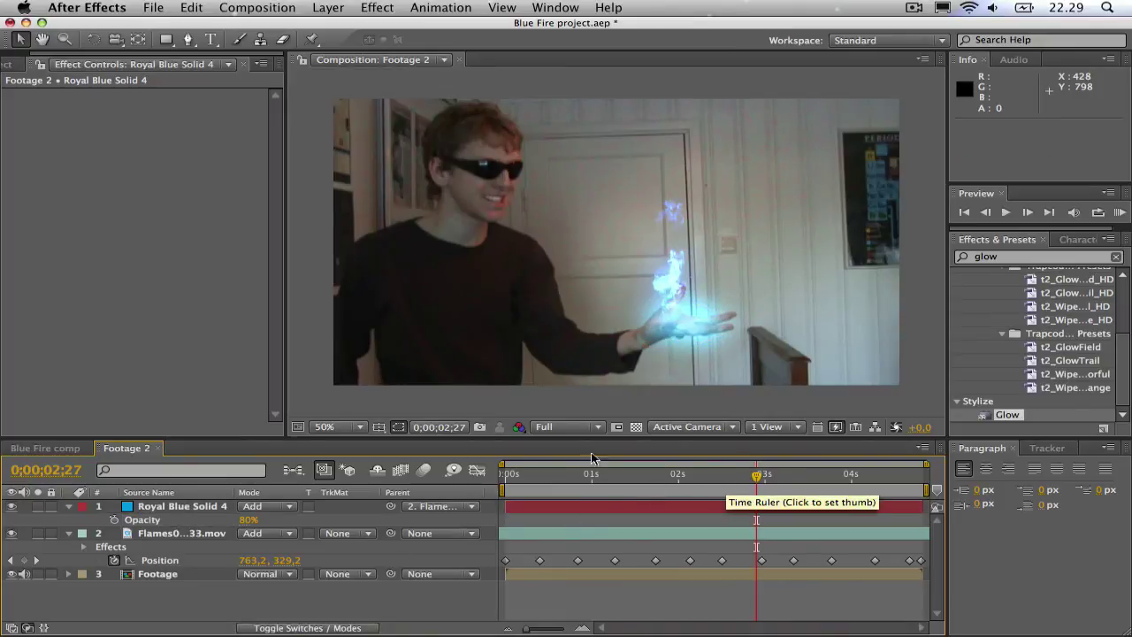
{"action": "left_click", "coordinate": [195, 507]}
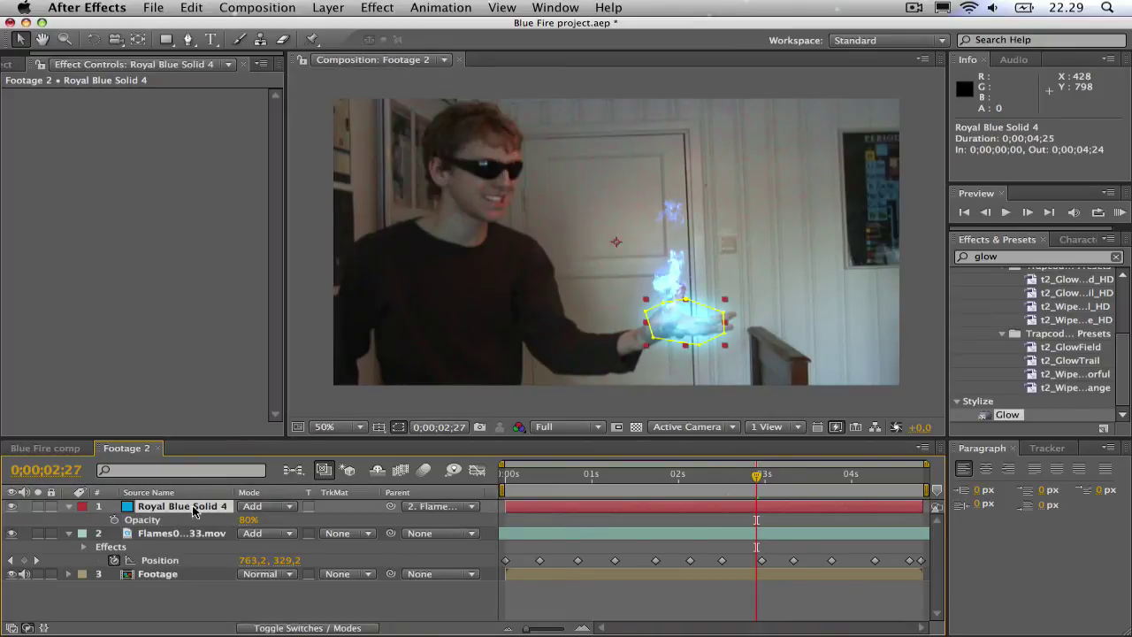
Keyframe Mask 1's path and fit it to the hand at 1;12, frame 14 and the first frame
{"action": "key", "text": "m"}
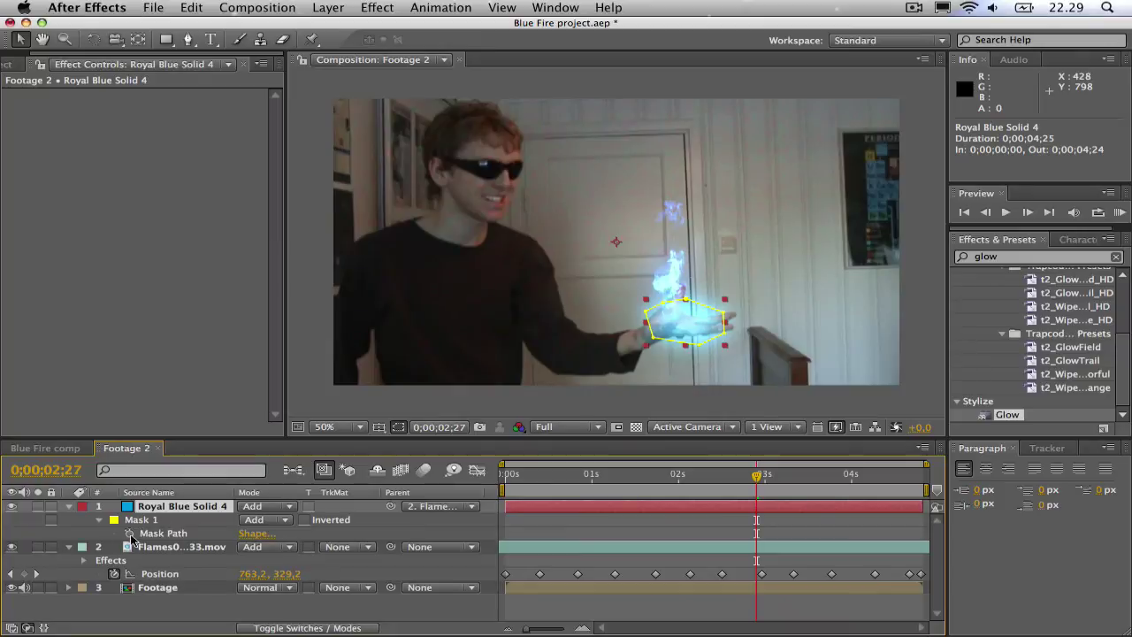
{"action": "left_click", "coordinate": [129, 534]}
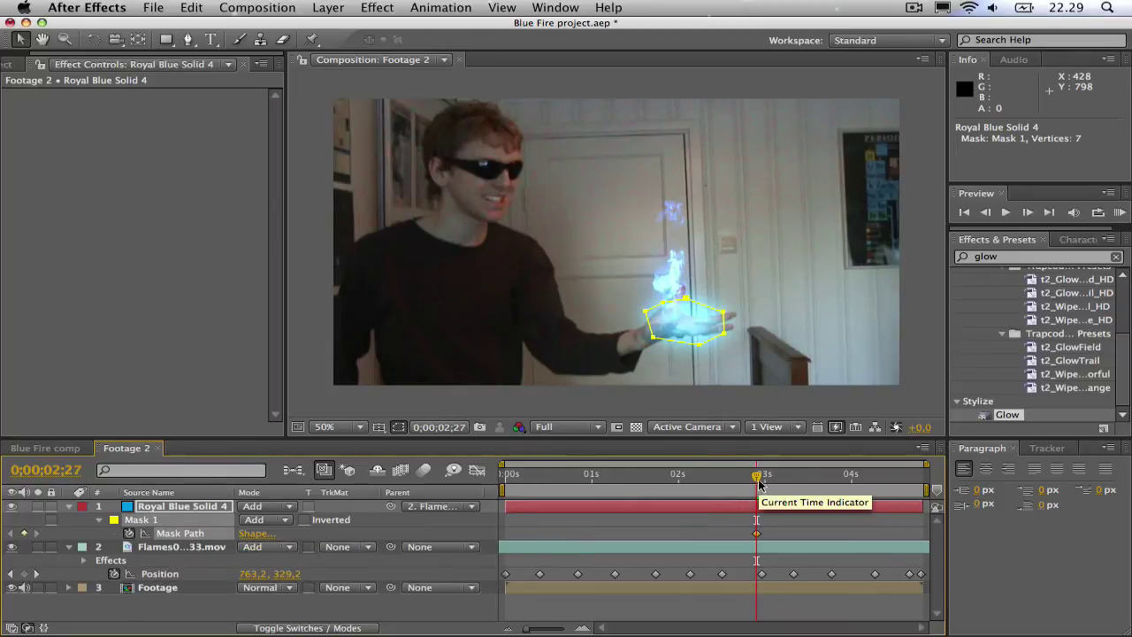
{"action": "left_click_drag", "start_coordinate": [758, 478], "coordinate": [630, 496]}
{"action": "left_click_drag", "start_coordinate": [713, 316], "coordinate": [709, 317]}
{"action": "left_click_drag", "start_coordinate": [624, 483], "coordinate": [547, 480]}
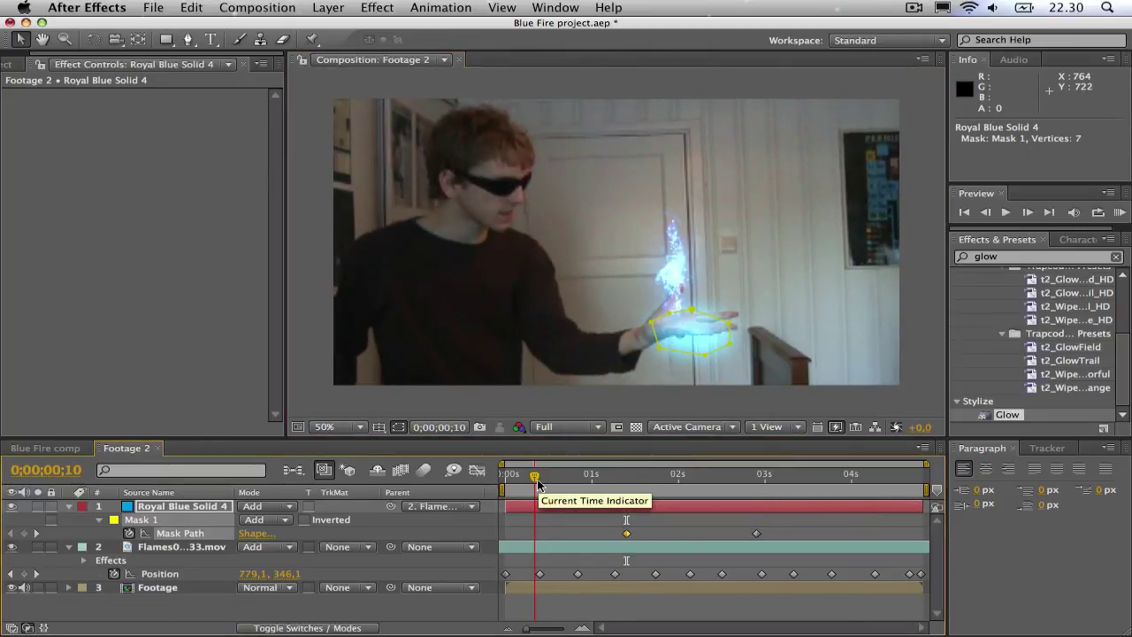
{"action": "left_click_drag", "start_coordinate": [709, 322], "coordinate": [702, 312]}
{"action": "left_click_drag", "start_coordinate": [546, 464], "coordinate": [506, 478]}
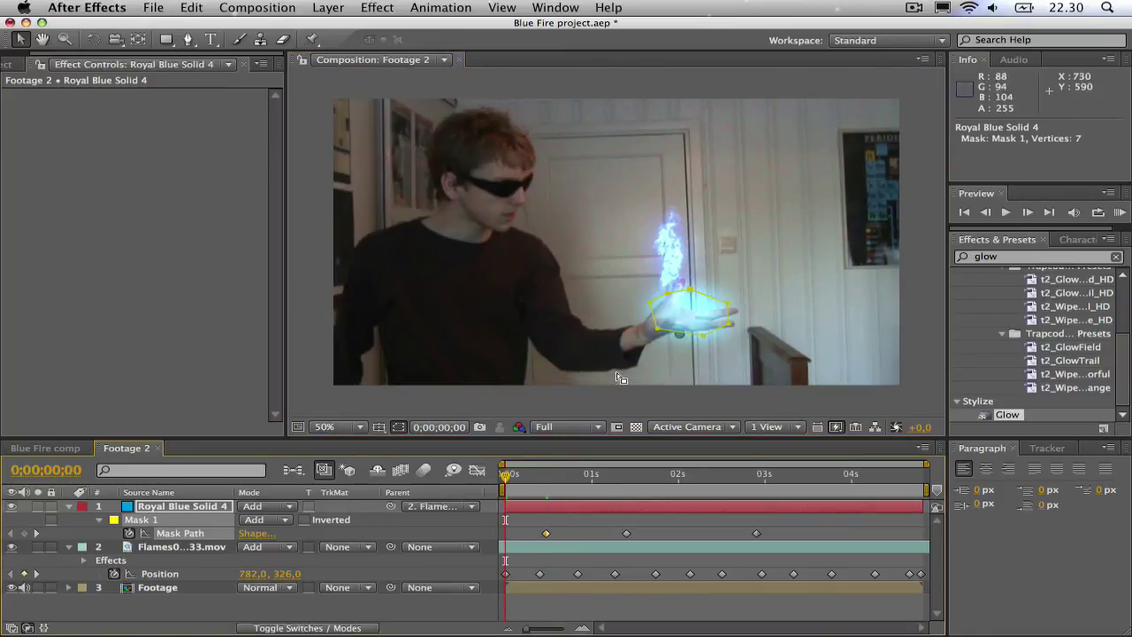
{"action": "left_click_drag", "start_coordinate": [685, 334], "coordinate": [690, 336]}
Reshape the mask to follow the hand at 2;03, 3;28 and the last frame, then scrub to verify
{"action": "left_click_drag", "start_coordinate": [506, 475], "coordinate": [688, 475]}
{"action": "left_click_drag", "start_coordinate": [691, 308], "coordinate": [718, 316]}
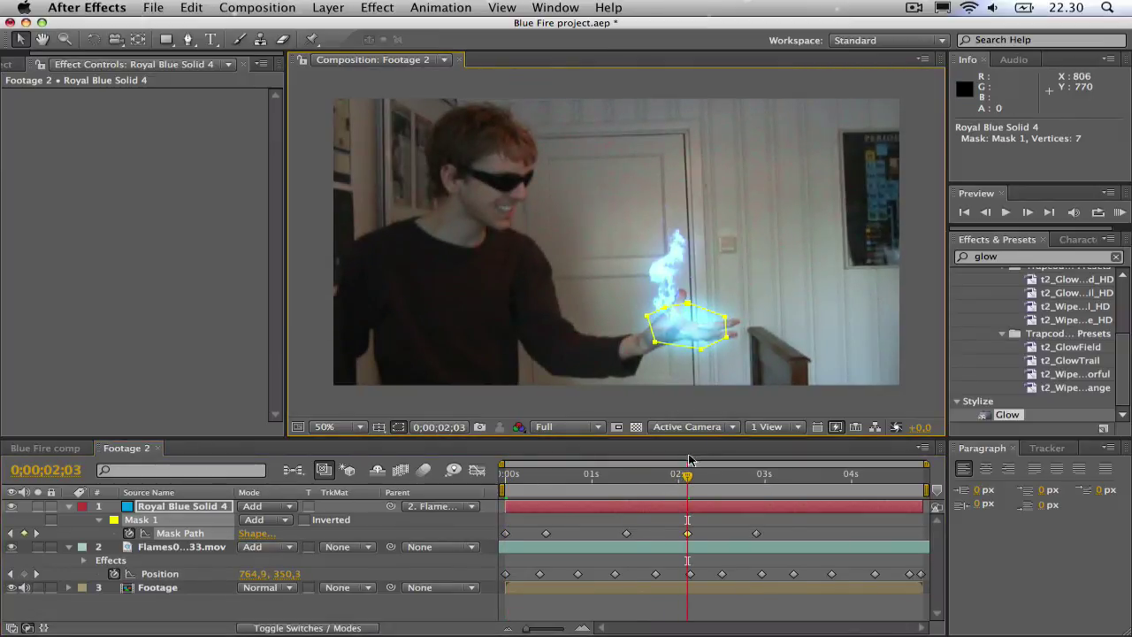
{"action": "key", "text": "Page_Down"}
{"action": "left_click_drag", "start_coordinate": [741, 478], "coordinate": [846, 477]}
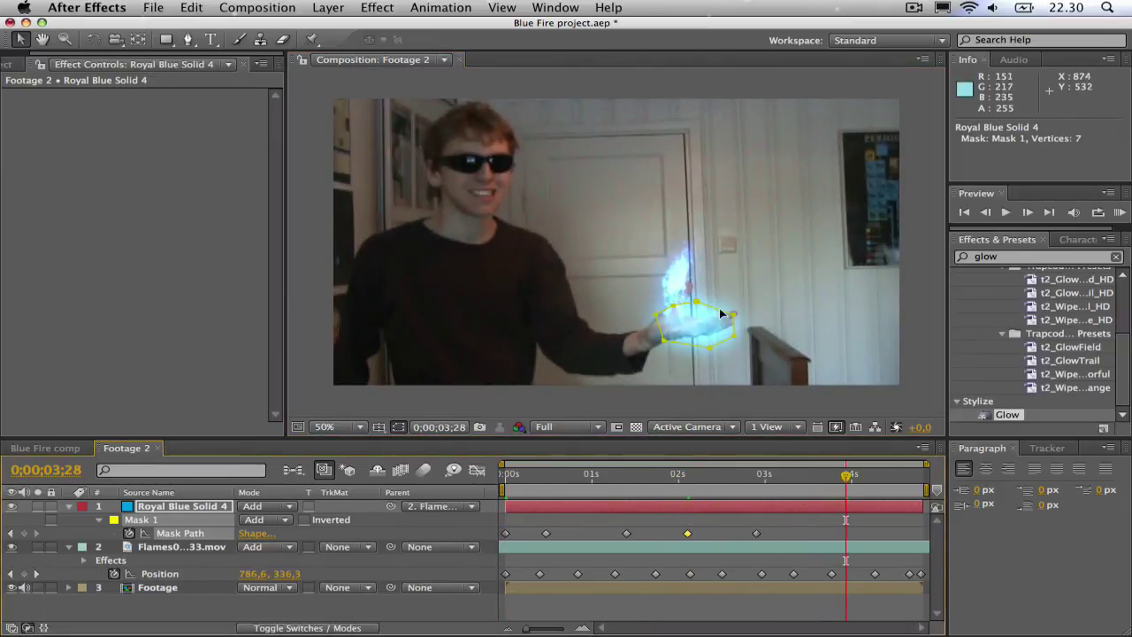
{"action": "left_click_drag", "start_coordinate": [720, 316], "coordinate": [710, 314]}
{"action": "left_click_drag", "start_coordinate": [846, 474], "coordinate": [937, 478]}
{"action": "left_click_drag", "start_coordinate": [711, 320], "coordinate": [713, 322]}
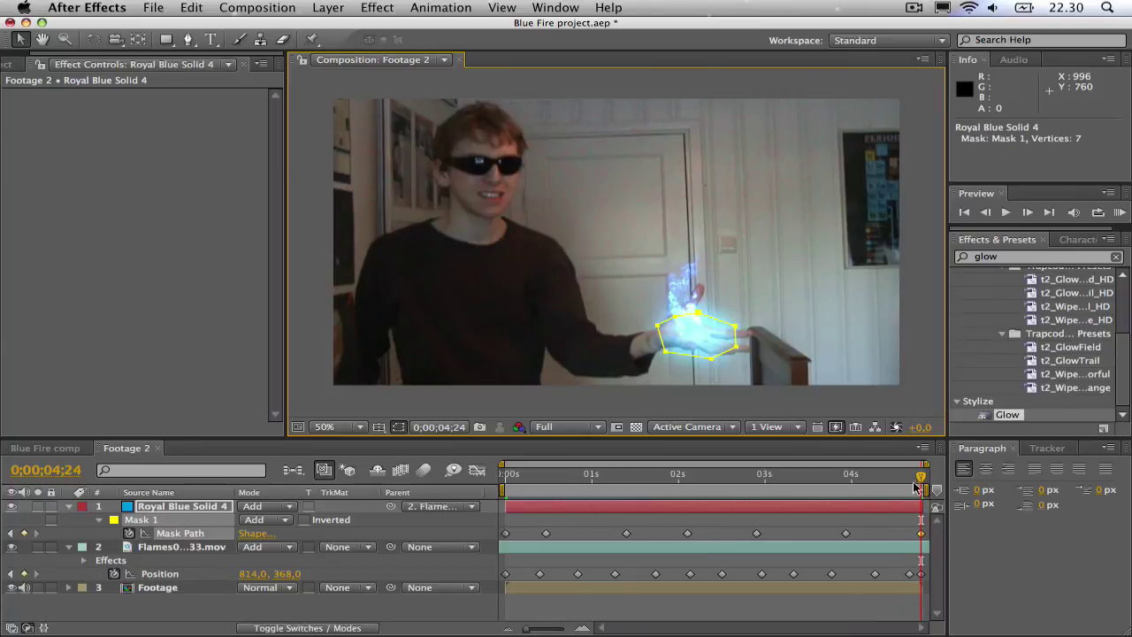
{"action": "key", "text": "Page_Up"}
{"action": "left_click_drag", "start_coordinate": [837, 489], "coordinate": [677, 493]}
Collapse the Royal Blue Solid 4 and flames layers and select the Footage layer
{"action": "left_click", "coordinate": [219, 606]}
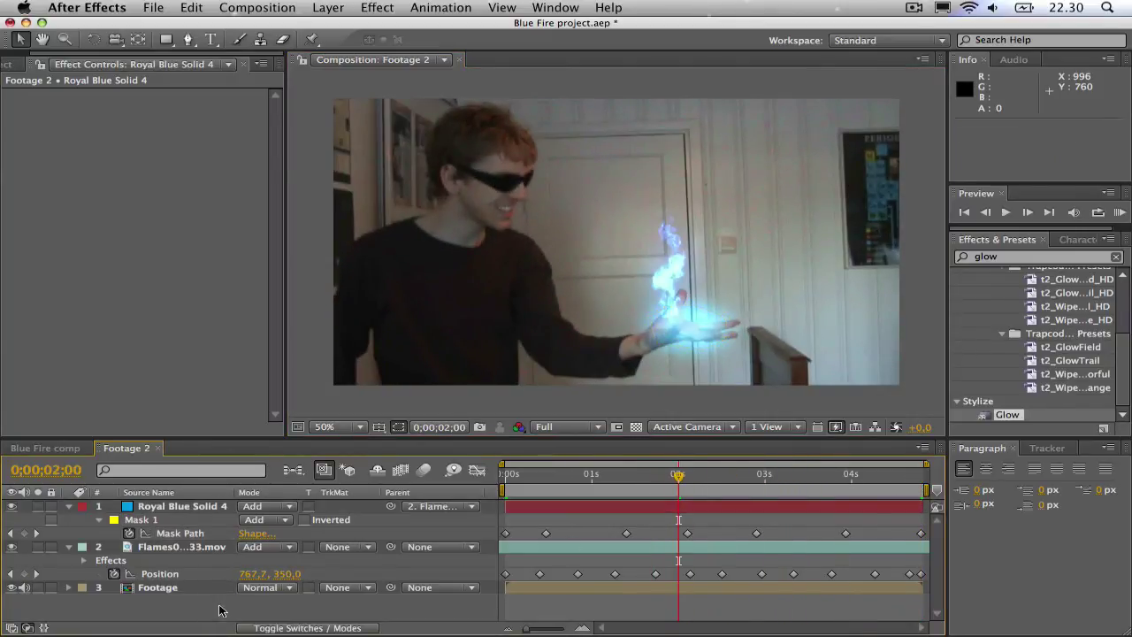
{"action": "left_click", "coordinate": [69, 506]}
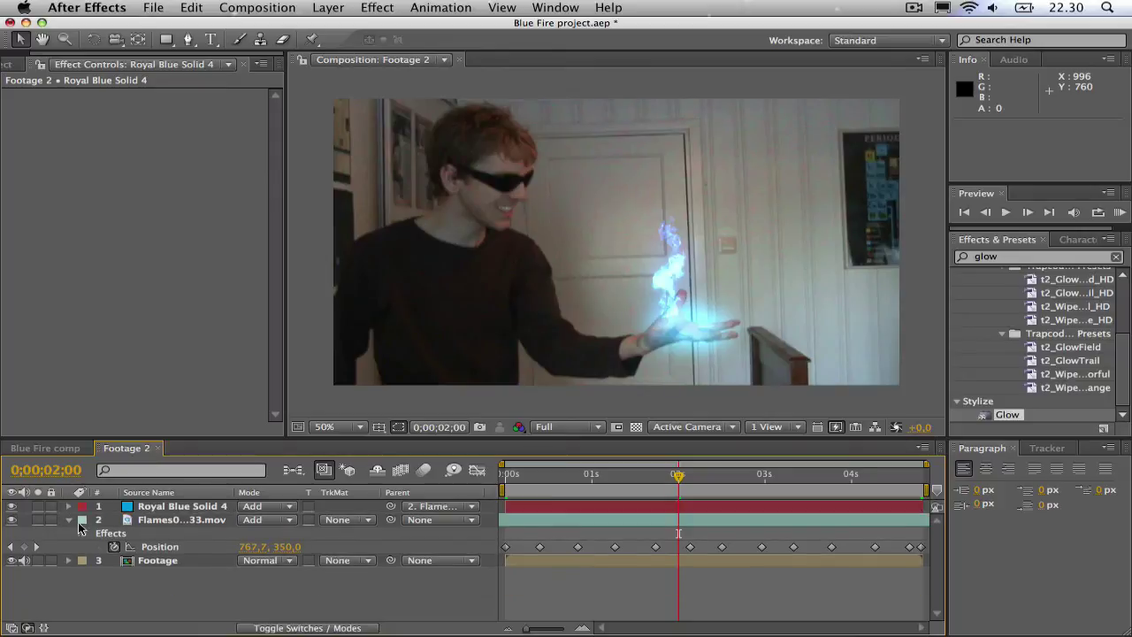
{"action": "left_click", "coordinate": [69, 520]}
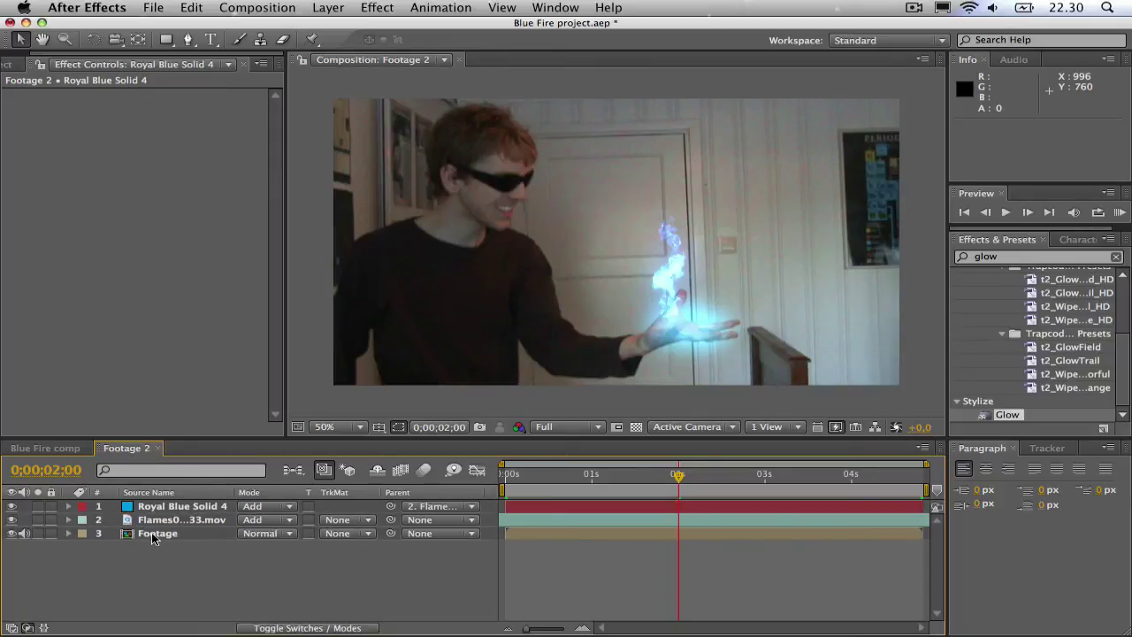
{"action": "left_click", "coordinate": [163, 534]}
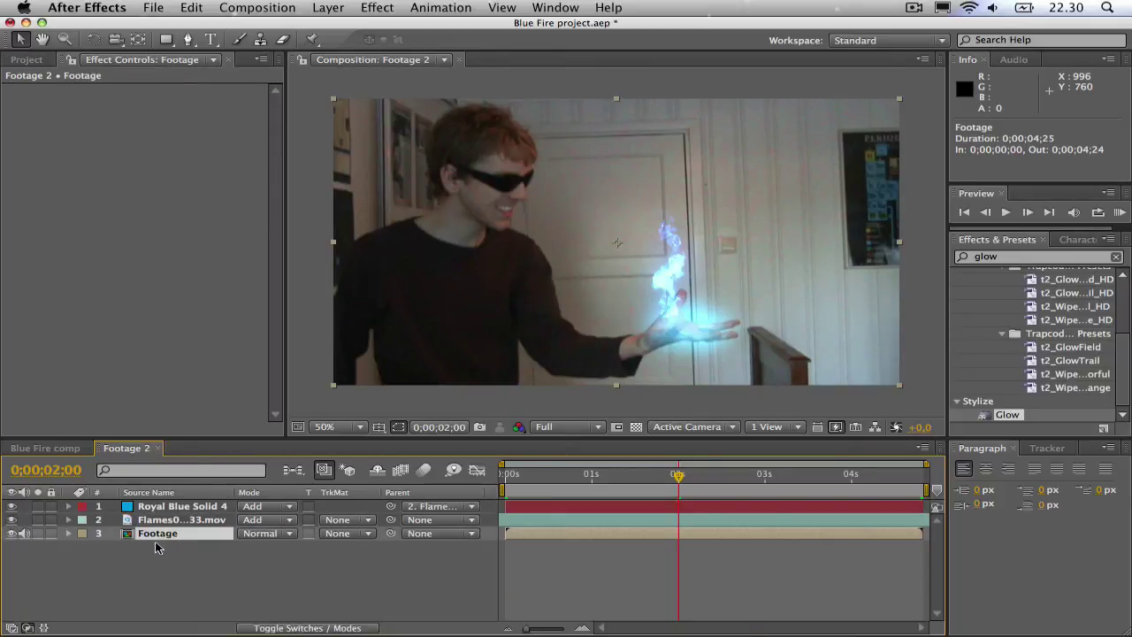
Search Effects & Presets for 'day' and apply the Day4Night preset to the Footage layer
{"action": "left_click", "coordinate": [1029, 258]}
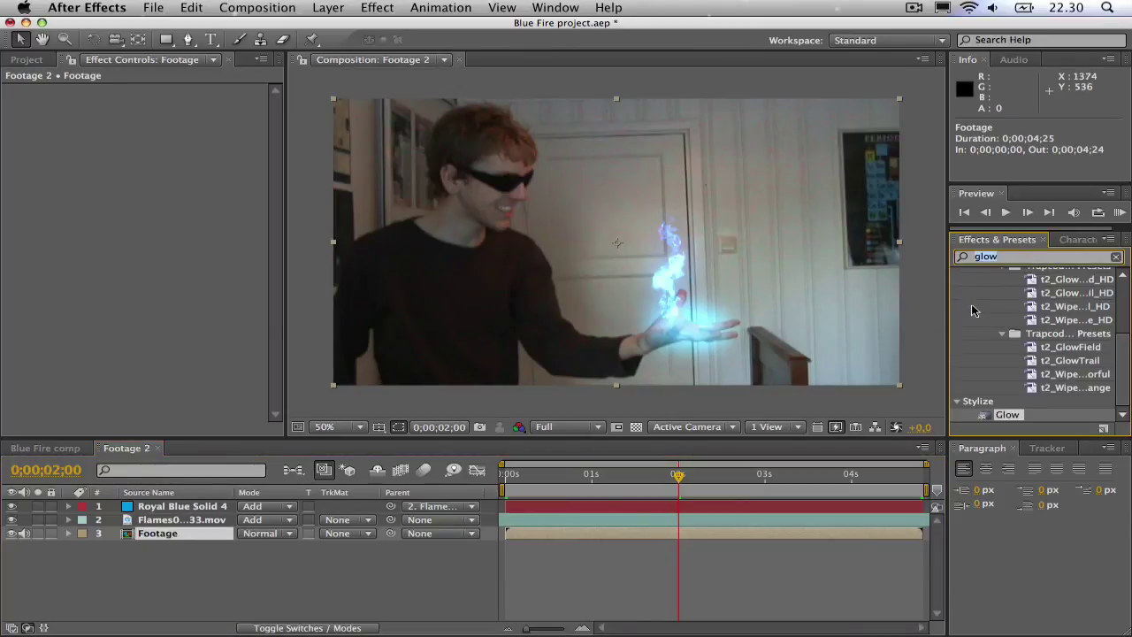
{"action": "type", "text": "day4"}
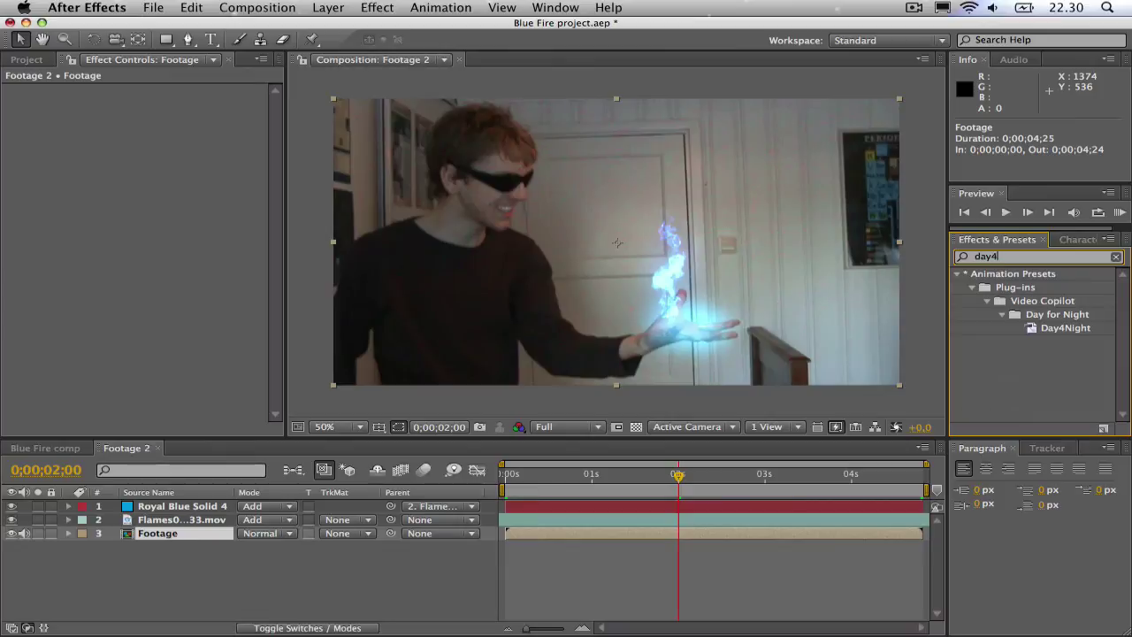
{"action": "left_click", "coordinate": [1066, 329]}
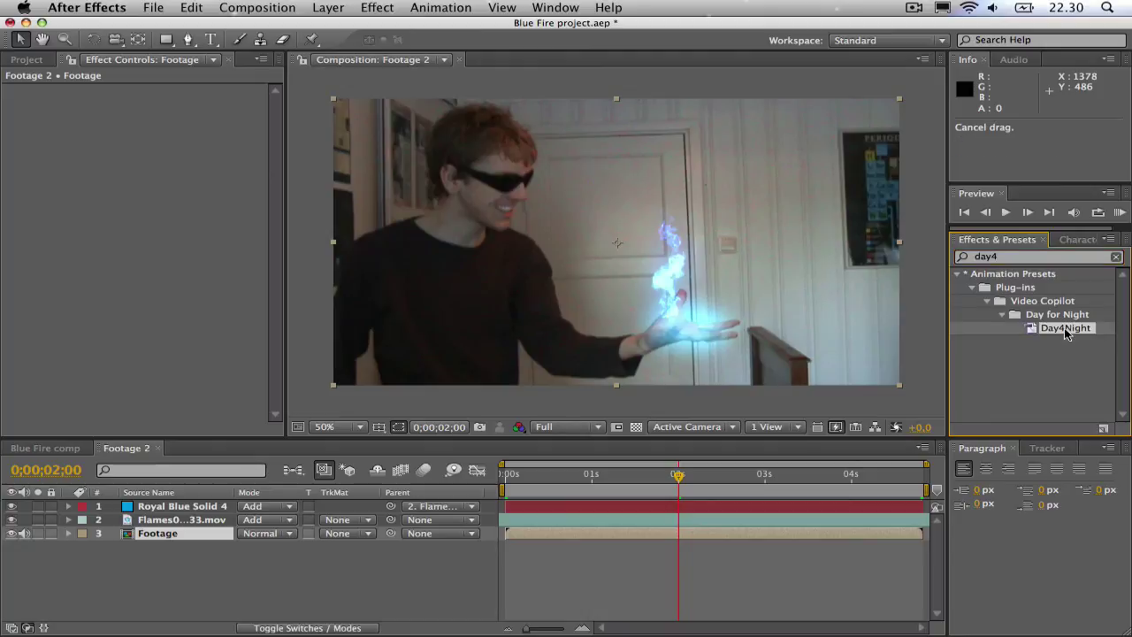
{"action": "left_click_drag", "start_coordinate": [1066, 329], "coordinate": [175, 541]}
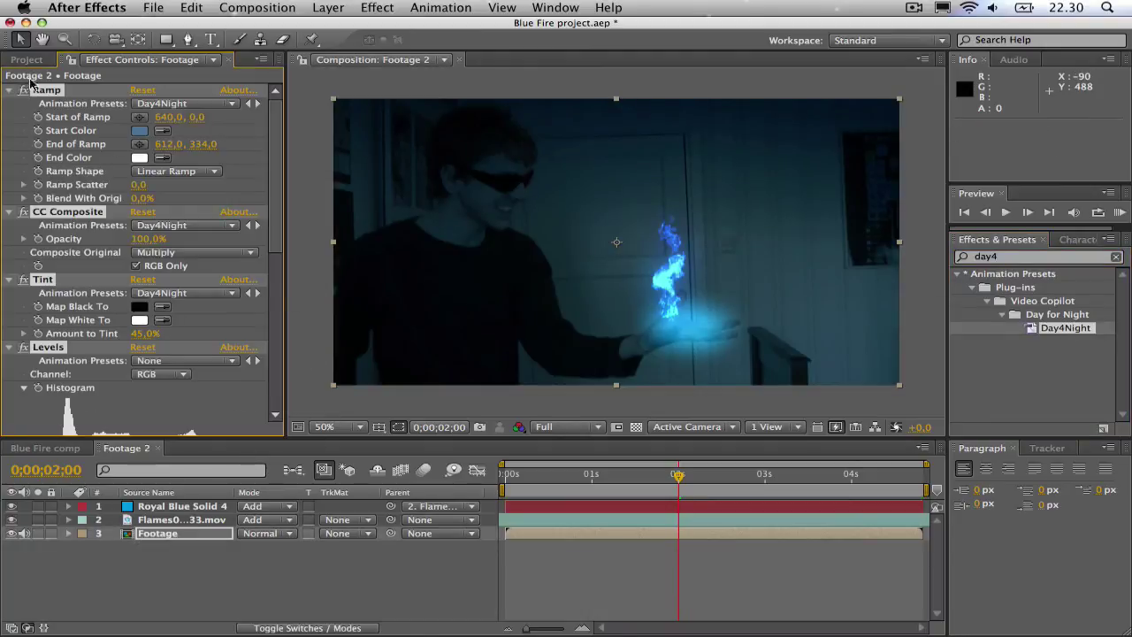
Collapse the footage's effects and switch off Ramp and CC Composite
{"action": "left_click", "coordinate": [9, 90], "text": "alt"}
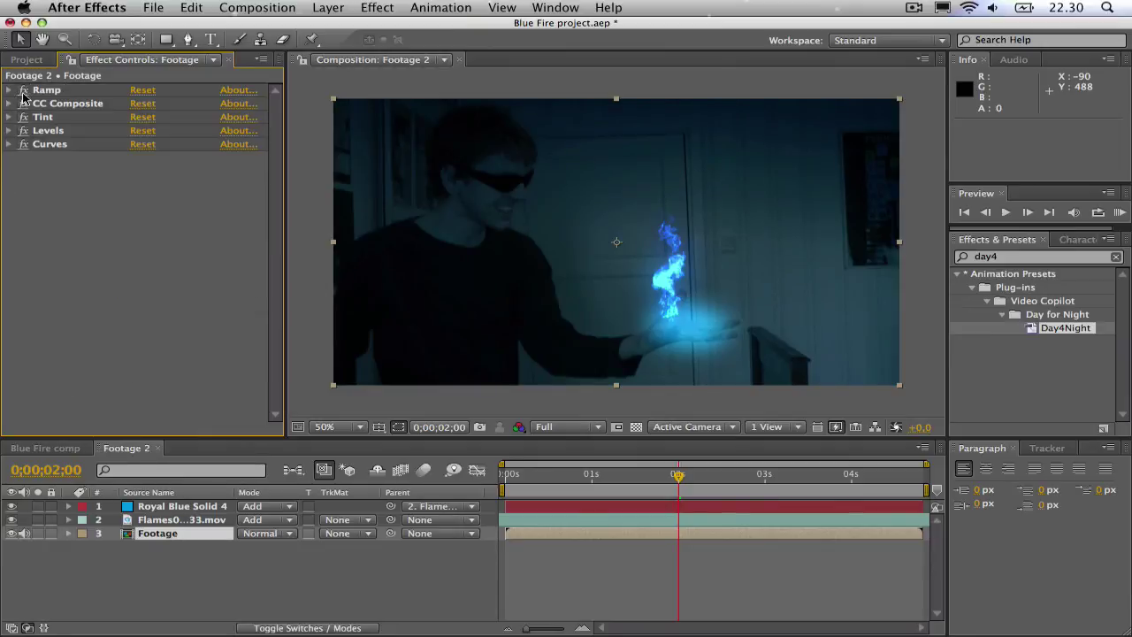
{"action": "left_click", "coordinate": [23, 90]}
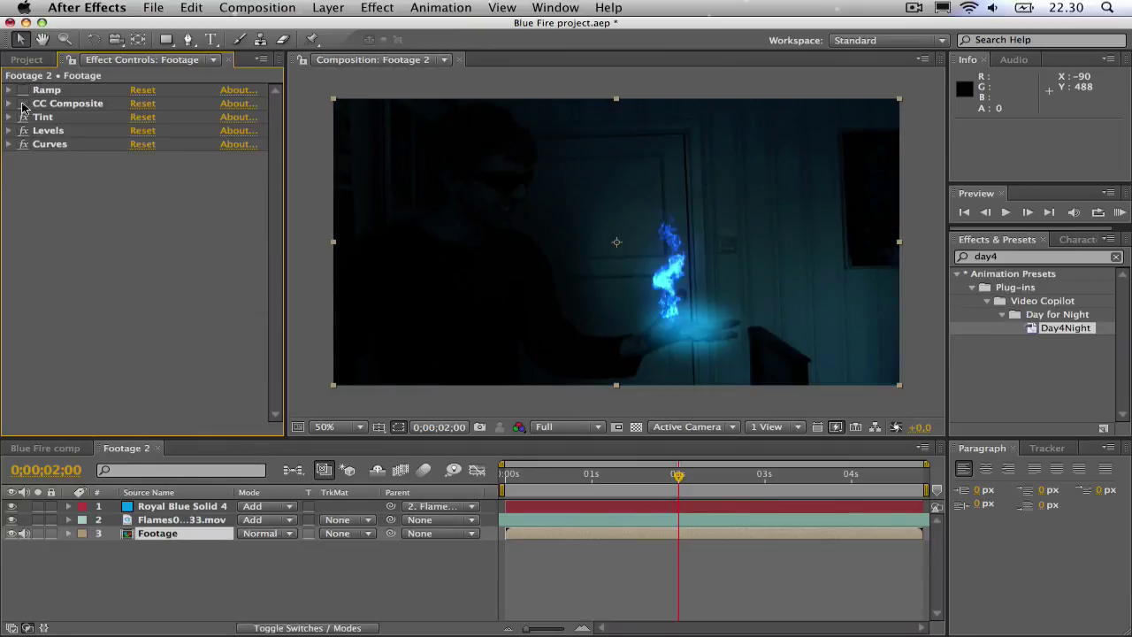
{"action": "left_click", "coordinate": [23, 104]}
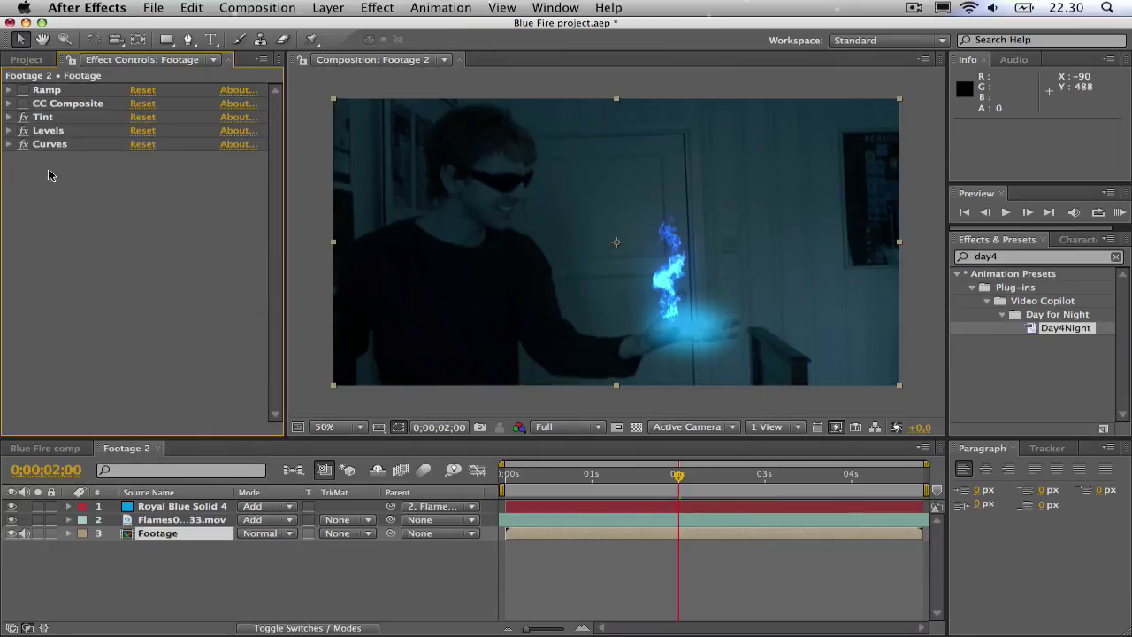
In Curves, raise the lower curve point slightly to lift the shadows, then deselect everything
{"action": "left_click", "coordinate": [10, 146]}
{"action": "left_click", "coordinate": [47, 330]}
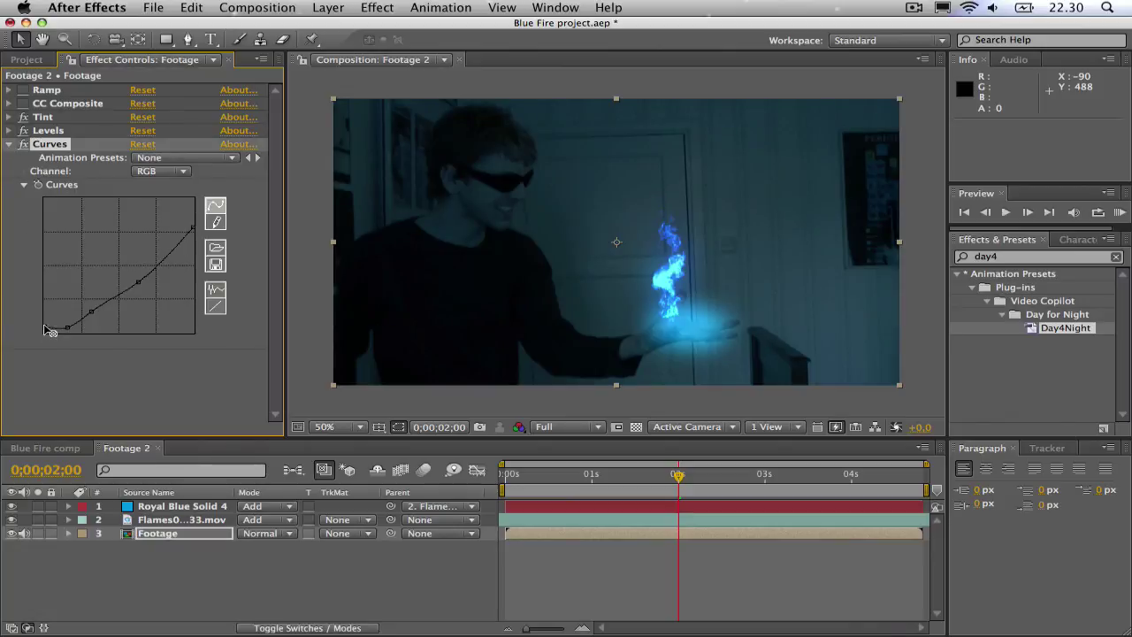
{"action": "left_click_drag", "start_coordinate": [67, 327], "coordinate": [67, 322]}
{"action": "left_click", "coordinate": [68, 324]}
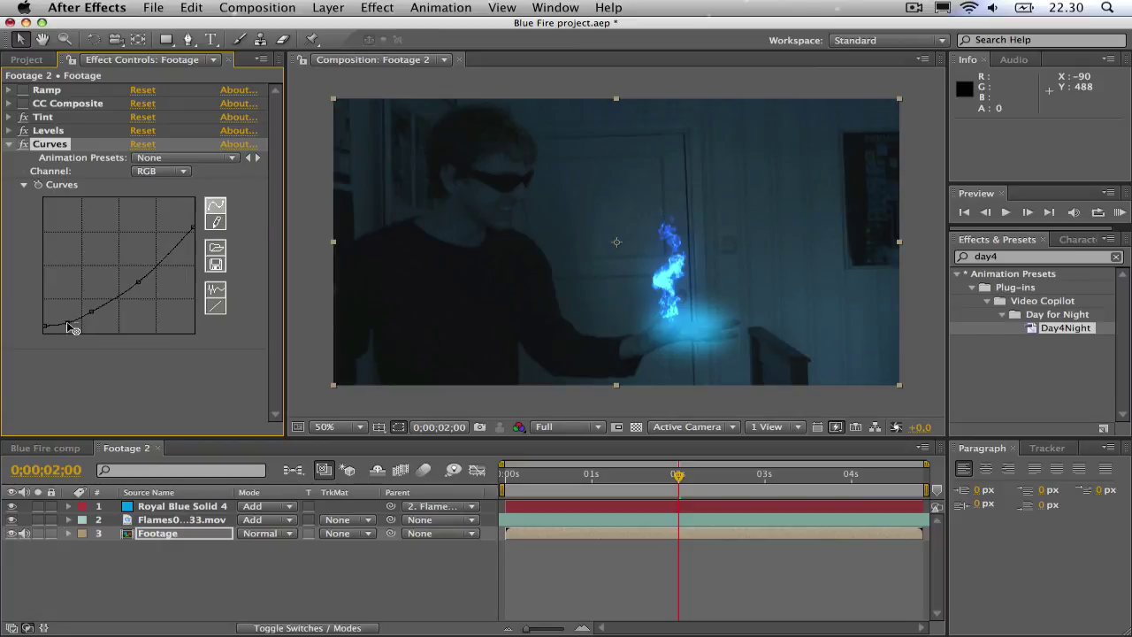
{"action": "left_click_drag", "start_coordinate": [72, 328], "coordinate": [69, 323]}
{"action": "left_click", "coordinate": [46, 326]}
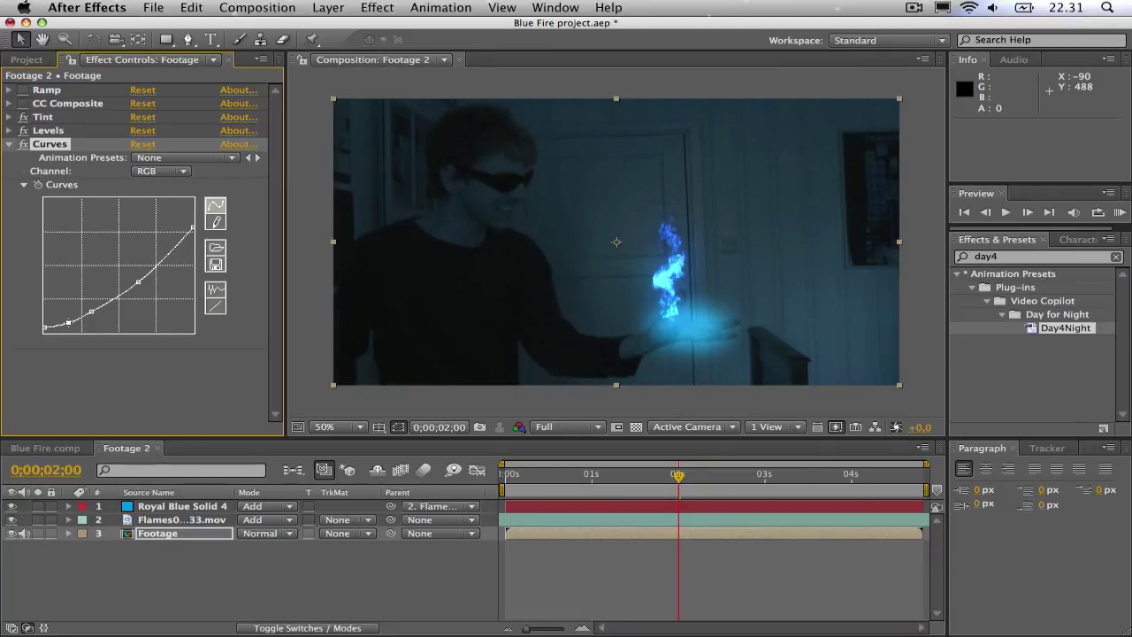
{"action": "left_click", "coordinate": [112, 378]}
{"action": "left_click", "coordinate": [319, 568]}
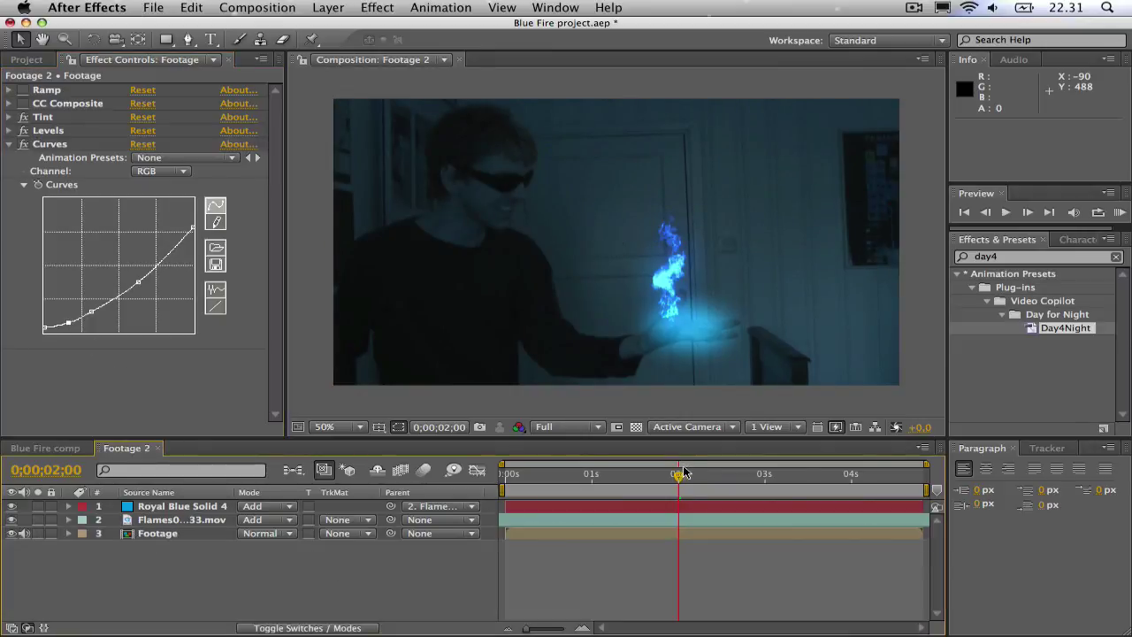
{"action": "left_click_drag", "start_coordinate": [679, 477], "coordinate": [505, 476]}
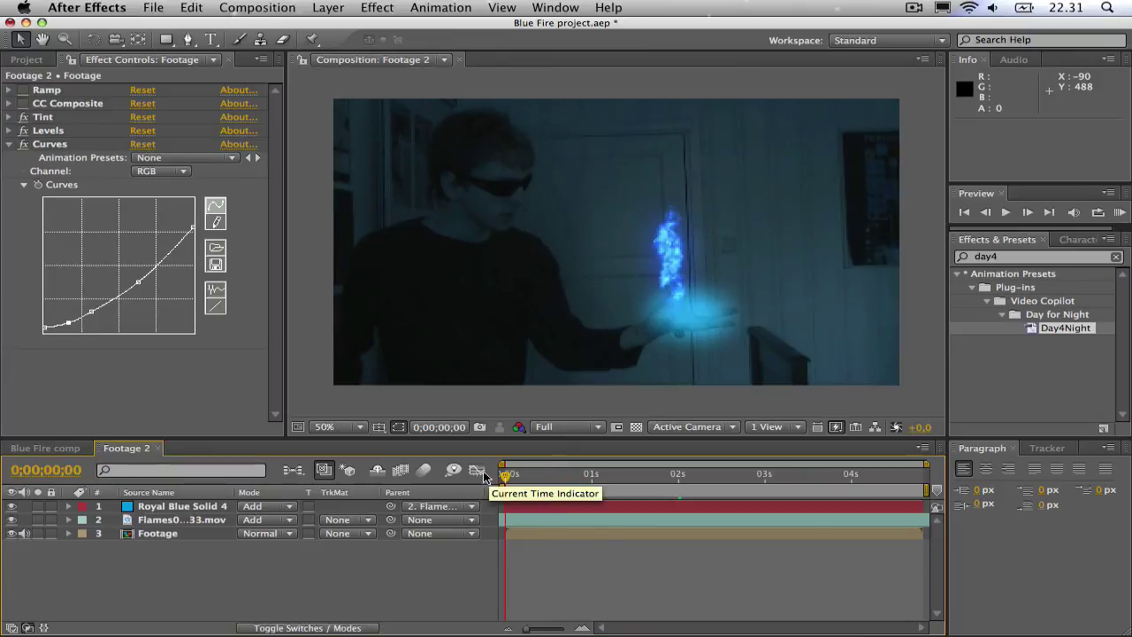
{"action": "key", "text": "KP_0"}
{"action": "key", "text": "KP_0"}
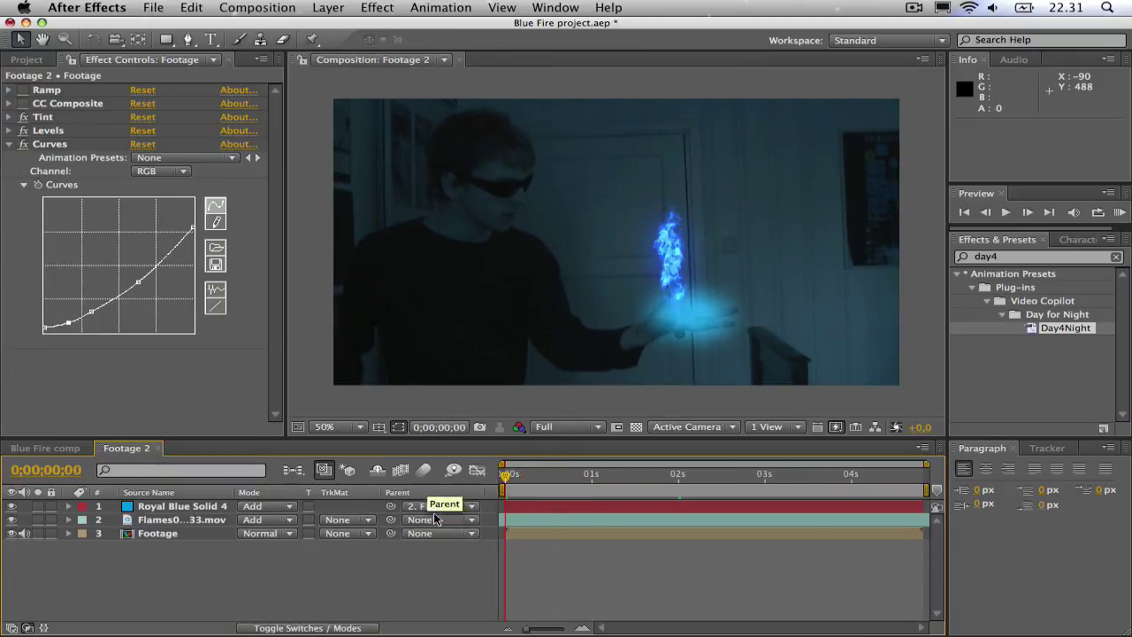
{"action": "key", "text": "KP_0"}
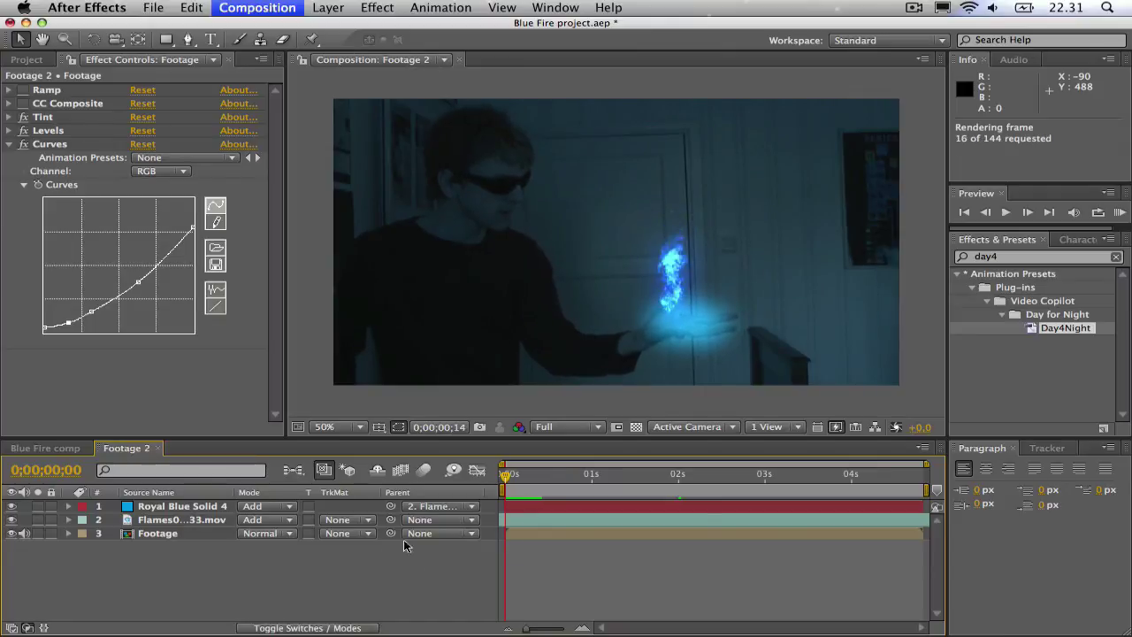
{"action": "left_click_drag", "start_coordinate": [507, 489], "coordinate": [669, 485]}
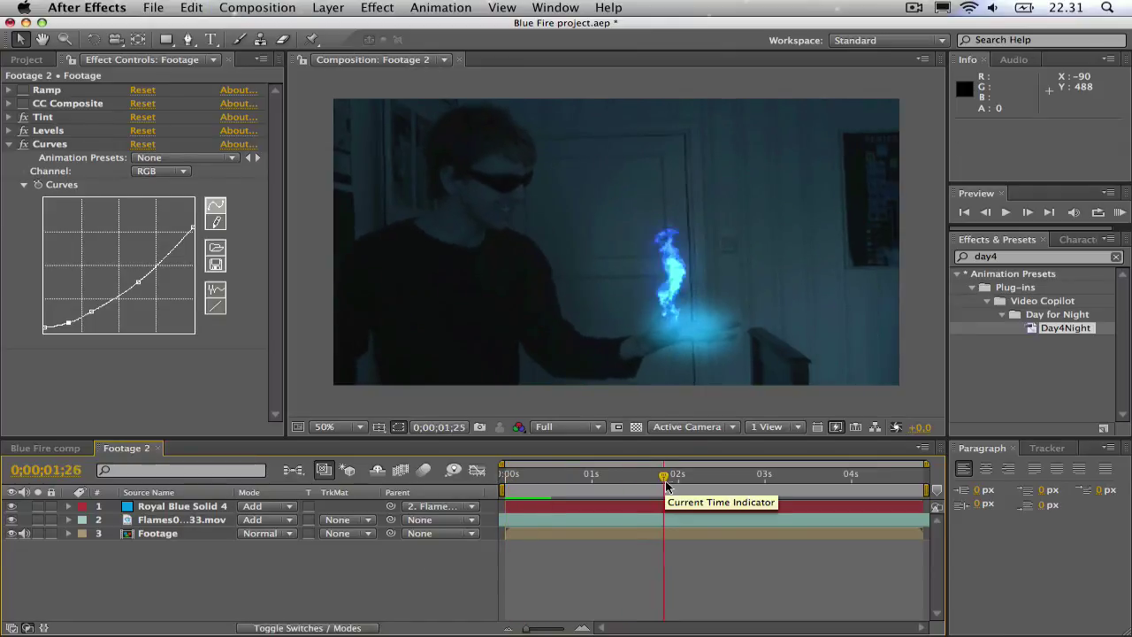